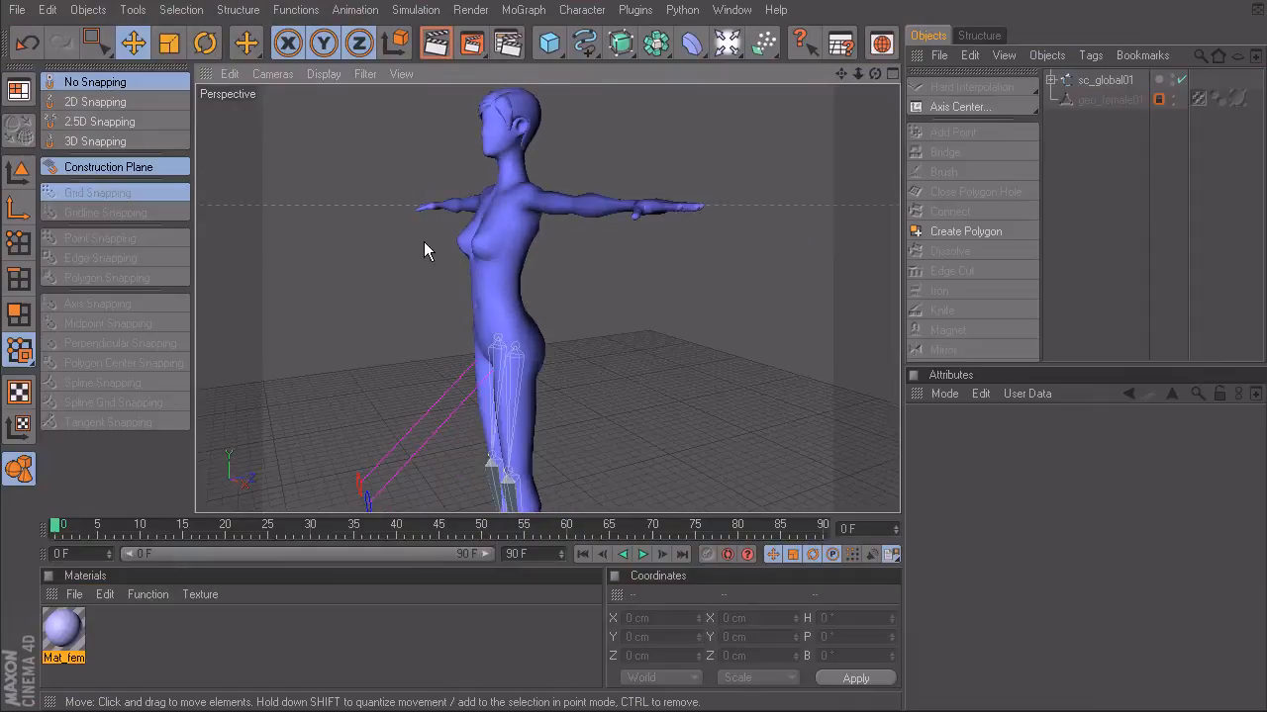
left_click_drag(525, 360, 409, 324, "alt")
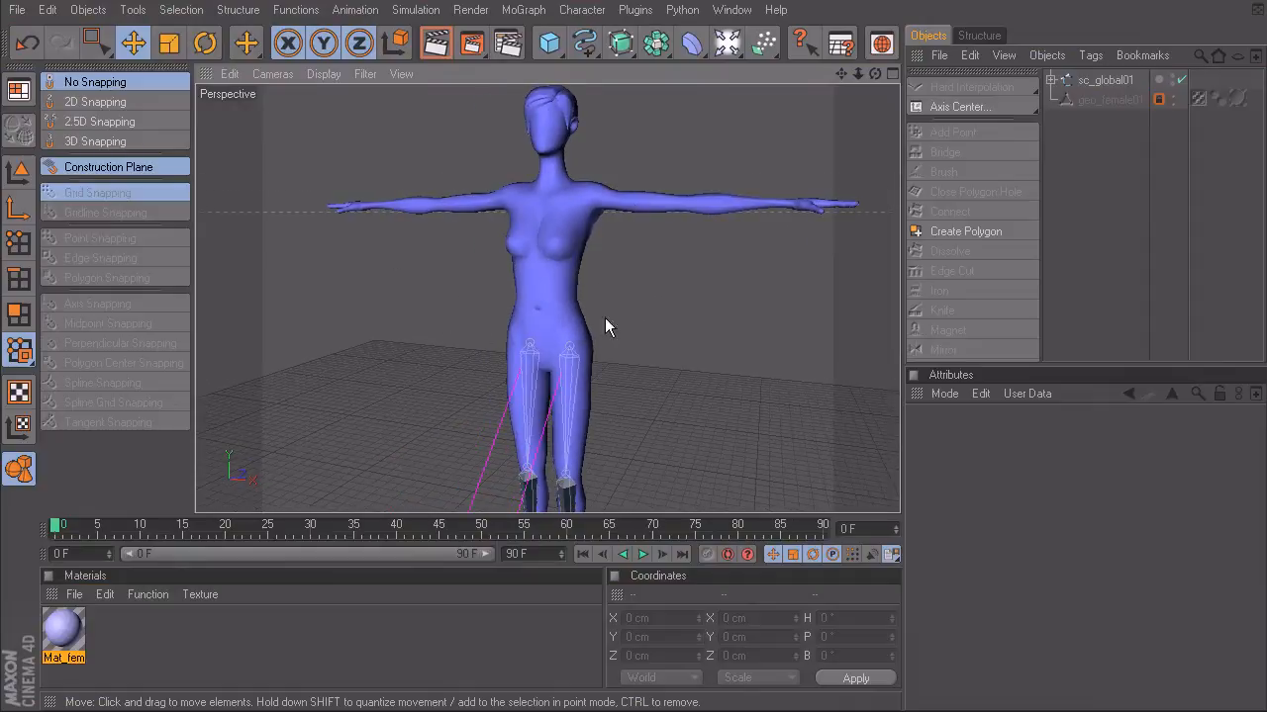
left_click_drag(657, 291, 498, 443, "alt")
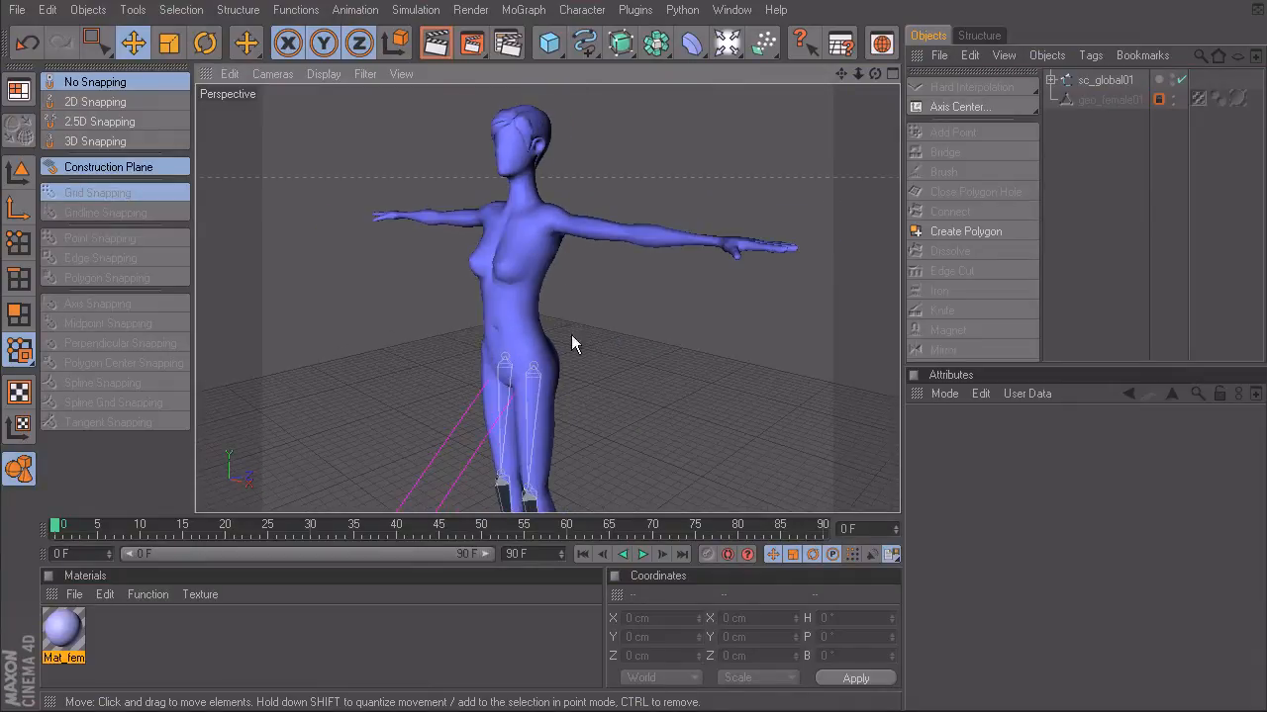
left_click_drag(571, 319, 535, 292, "alt")
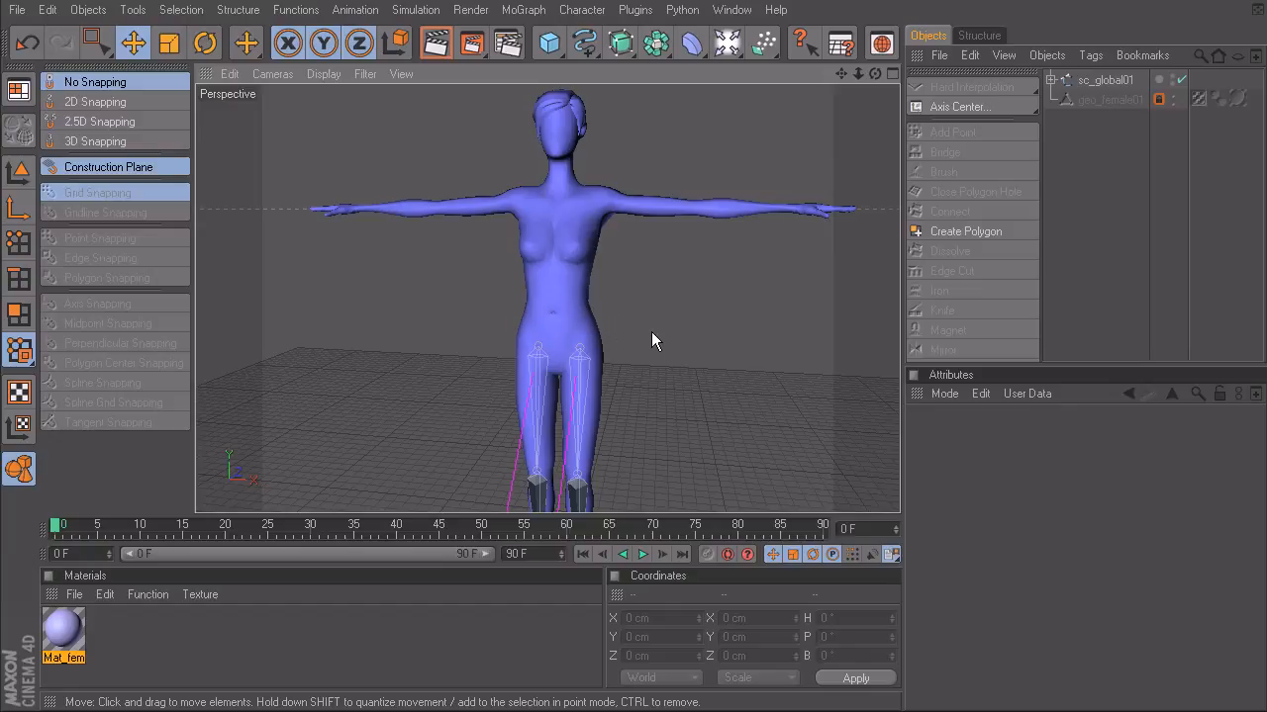
left_click_drag(639, 315, 603, 279, "alt")
- Draw a two-joint spine chain with the Joint Tool in the Right view, from the pelvis to the base of the neck
middle_click(605, 281)
middle_click(459, 365)
scroll(618, 250, "up", 6)
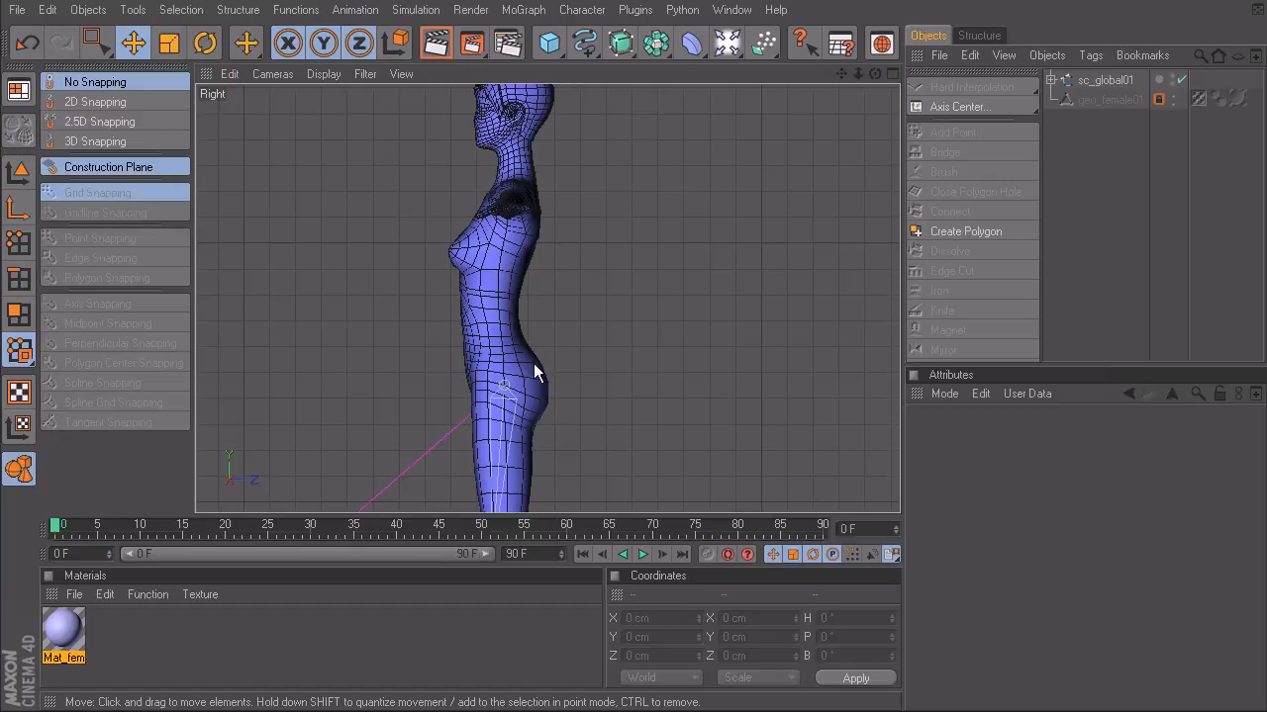
middle_click_drag(522, 327, 552, 313, "alt")
right_click_drag(523, 327, 586, 326, "alt")
middle_click_drag(412, 286, 407, 300, "alt")
left_click(582, 10)
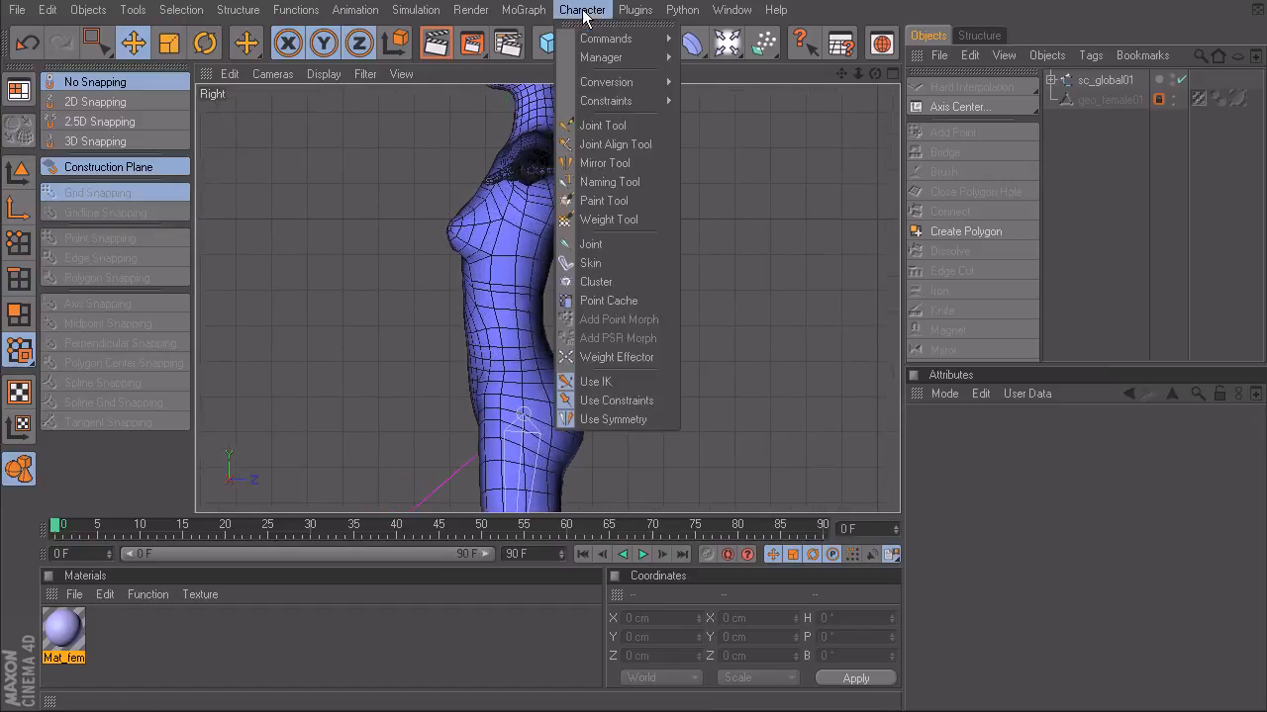
left_click(602, 126)
middle_click_drag(565, 381, 565, 391, "alt")
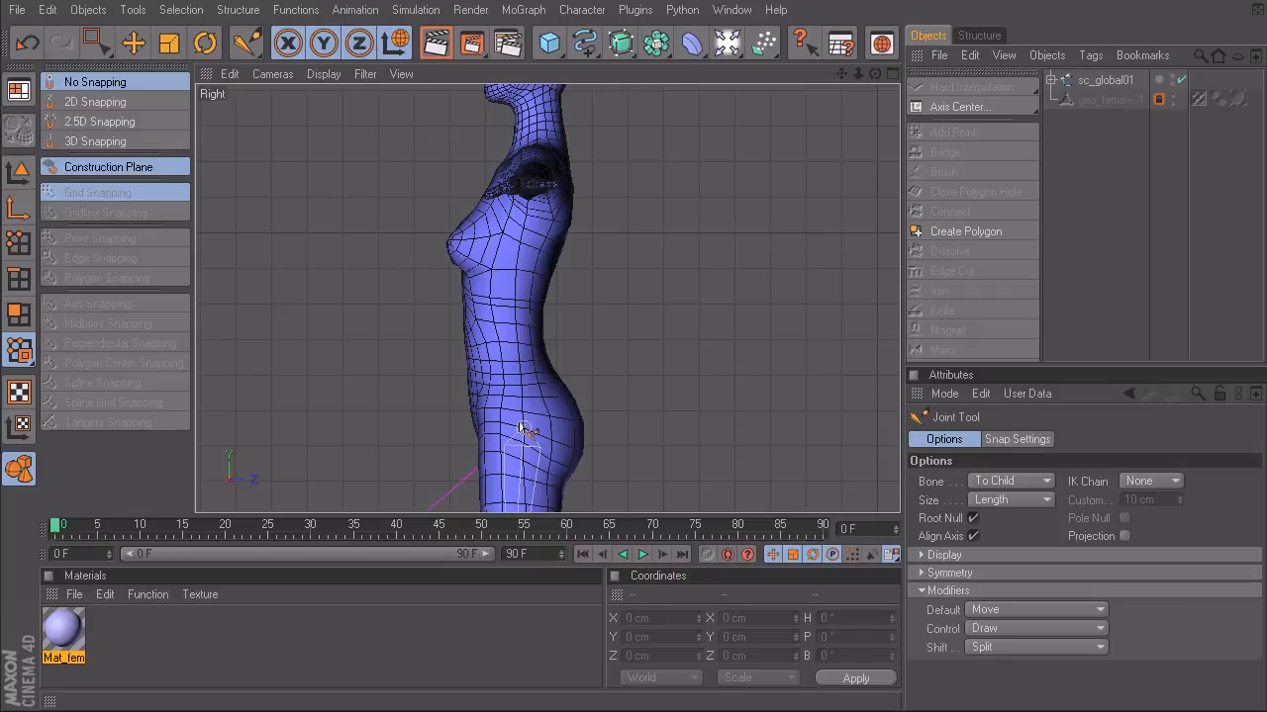
left_click(522, 428, "ctrl")
middle_click_drag(543, 363, 487, 222, "alt")
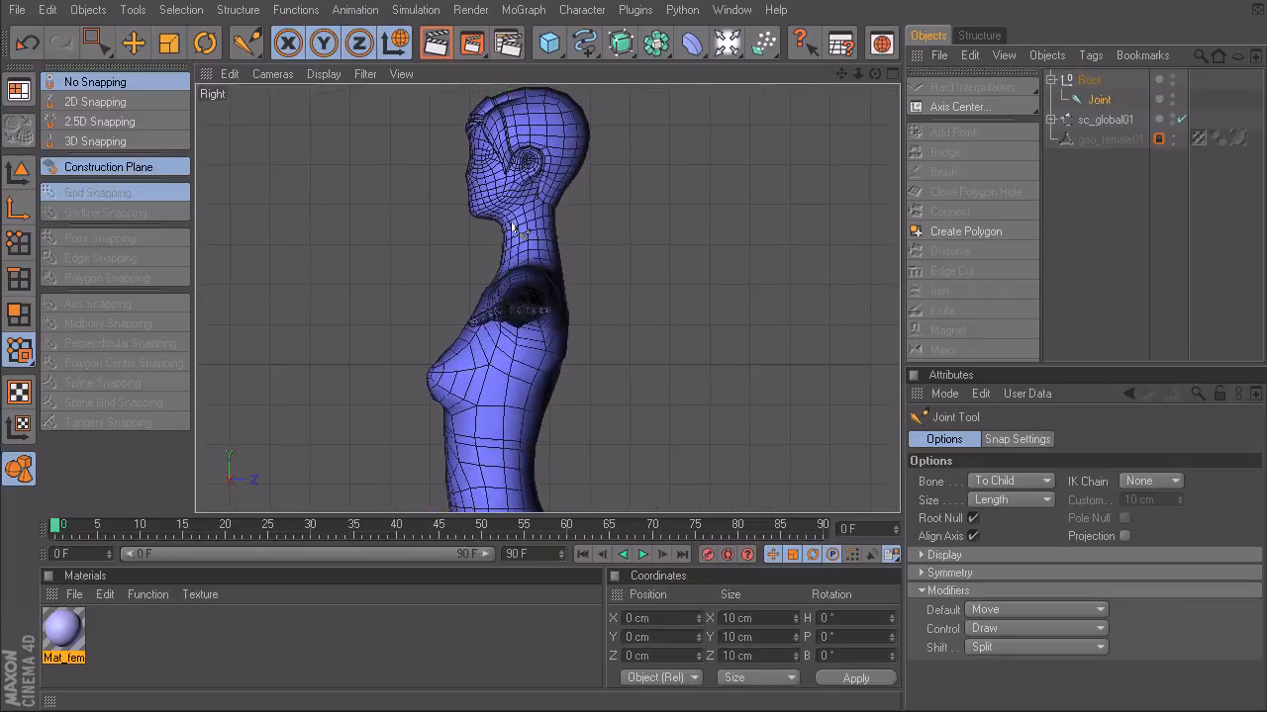
left_click(521, 278, "ctrl")
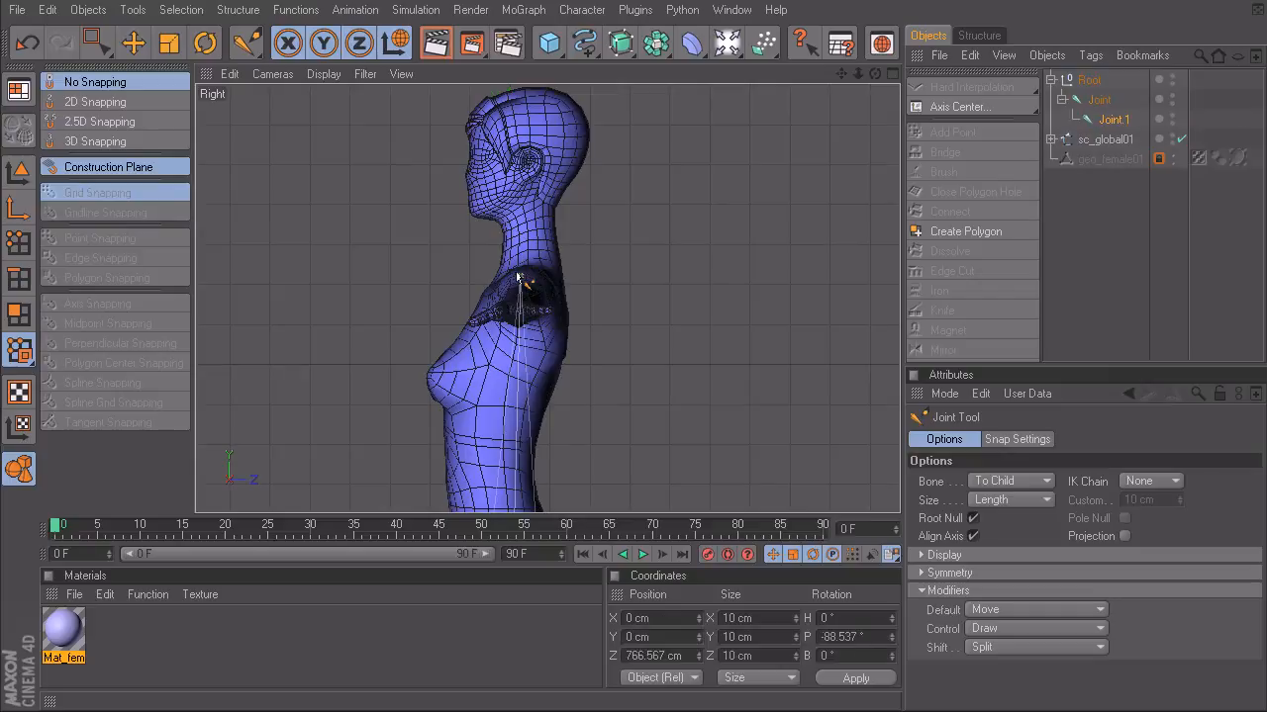
- Straighten the spine bone by setting the pelvis joint's pitch rotation to 90°
key("e")
middle_click_drag(575, 393, 631, 198, "alt")
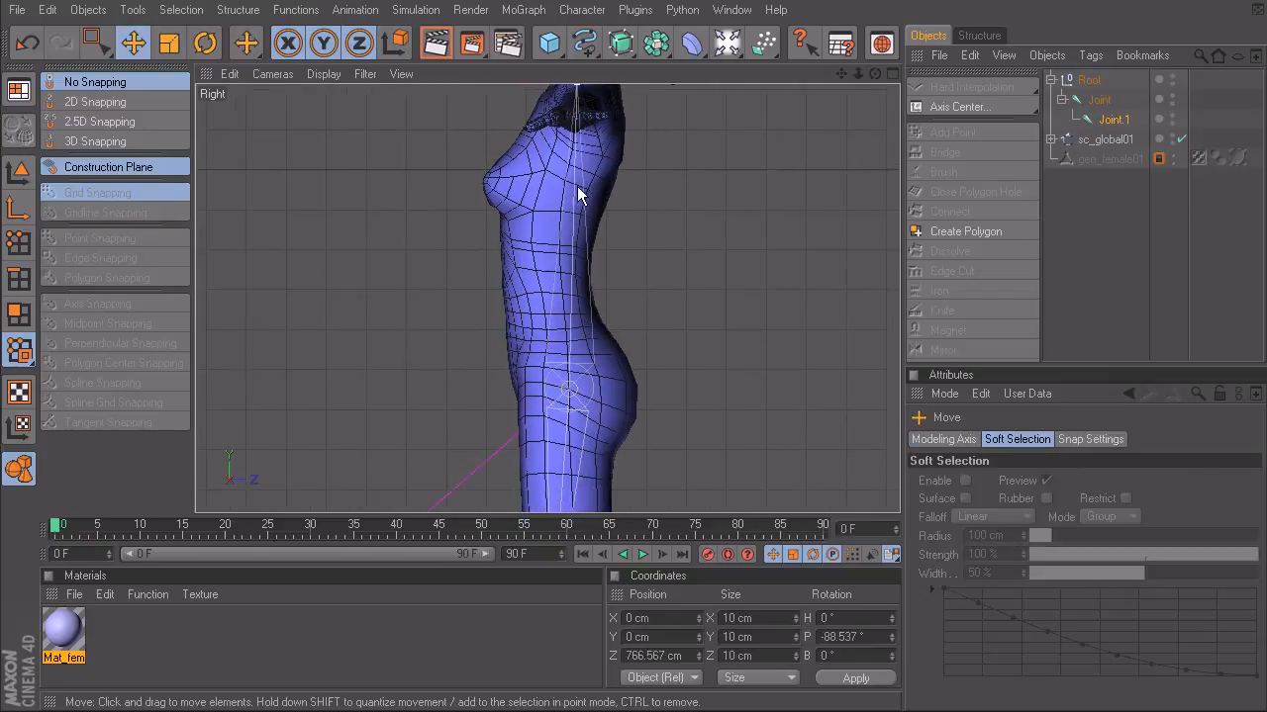
left_click(572, 259)
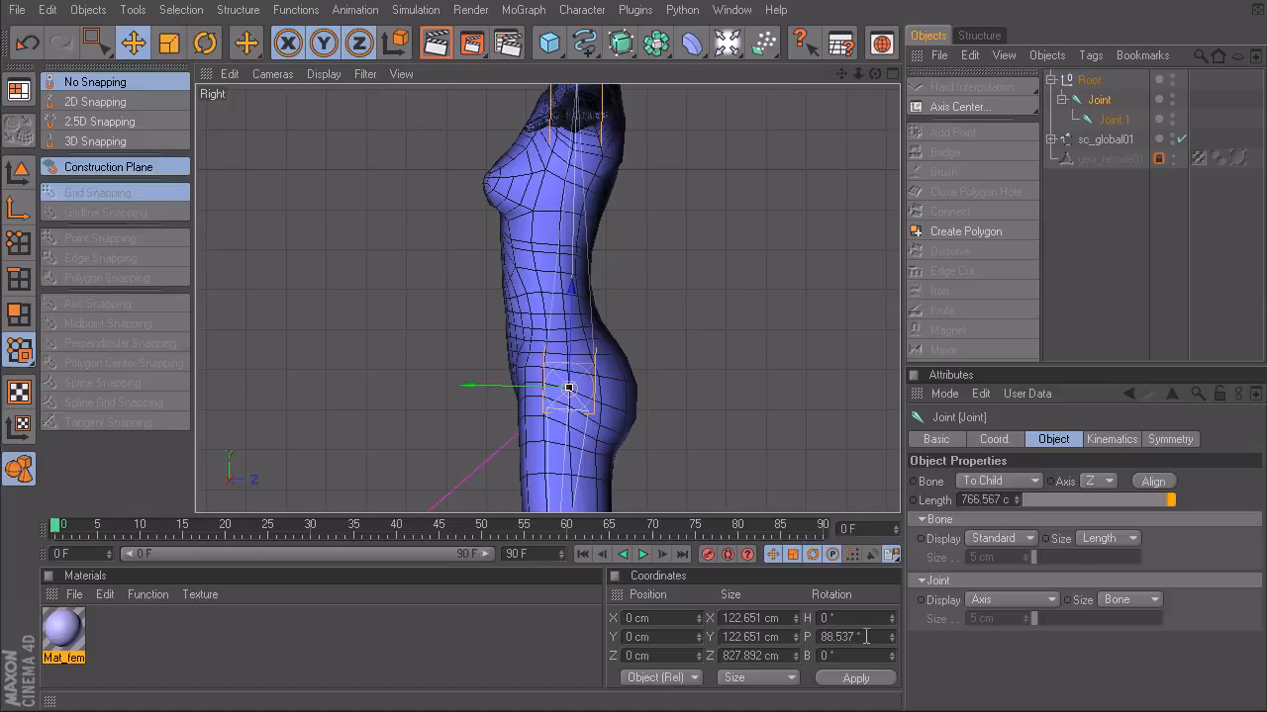
left_click_drag(855, 636, 808, 638)
type("90")
key("Return")
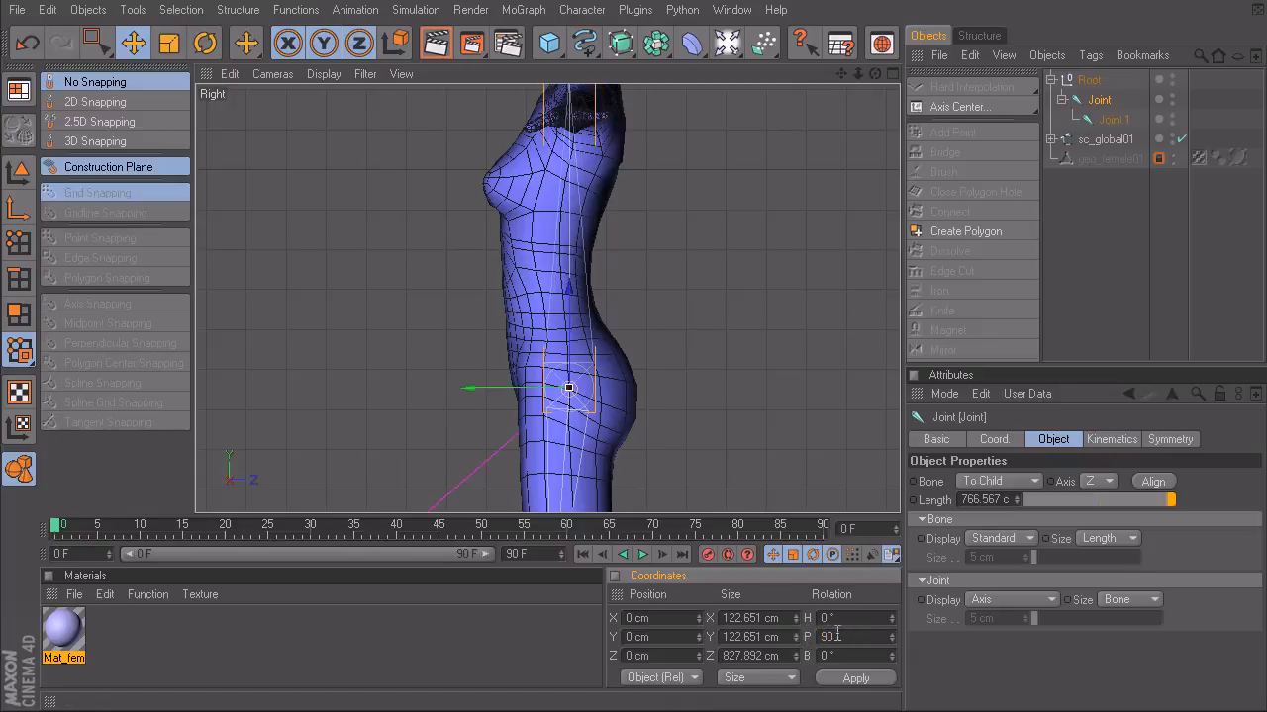
- Try rotating the pelvis joint forward about its pitch axis in the Perspective view and undo the rotation
mouse_move(587, 178)
middle_mouse_down("alt")
mouse_move(598, 293)
mouse_move(597, 201)
middle_mouse_up("alt")
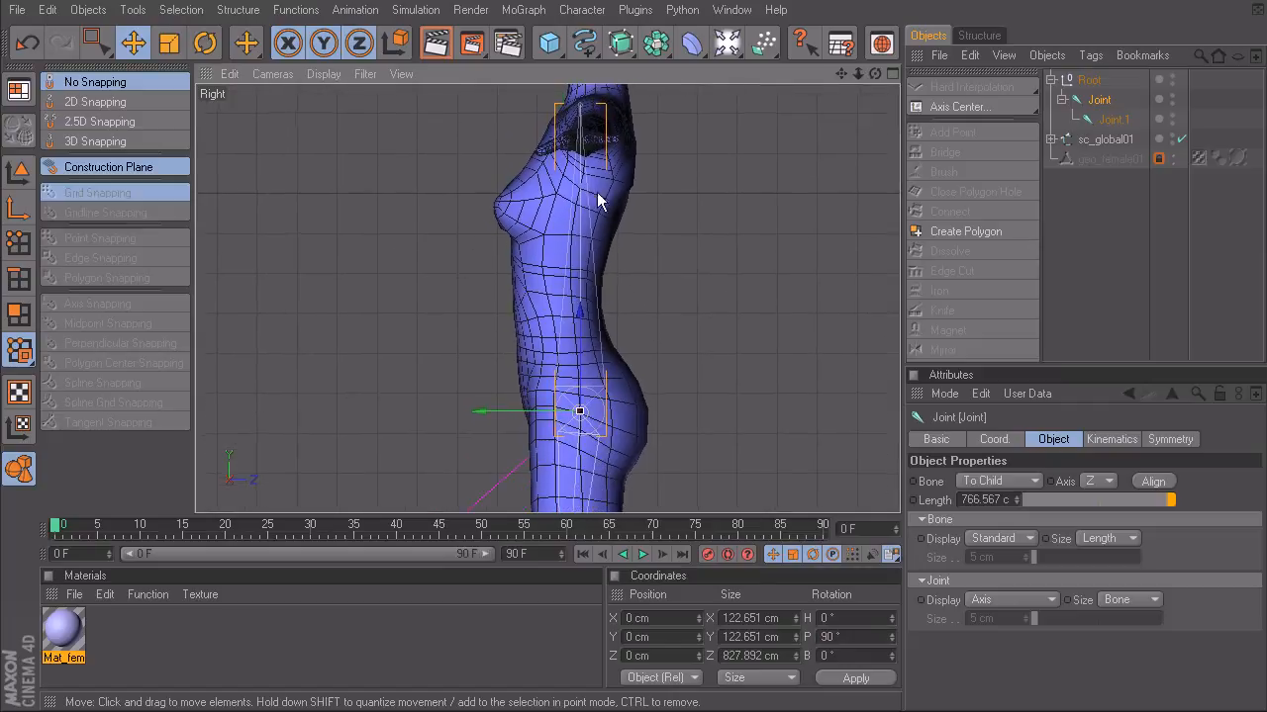
scroll(547, 360, "up", 3)
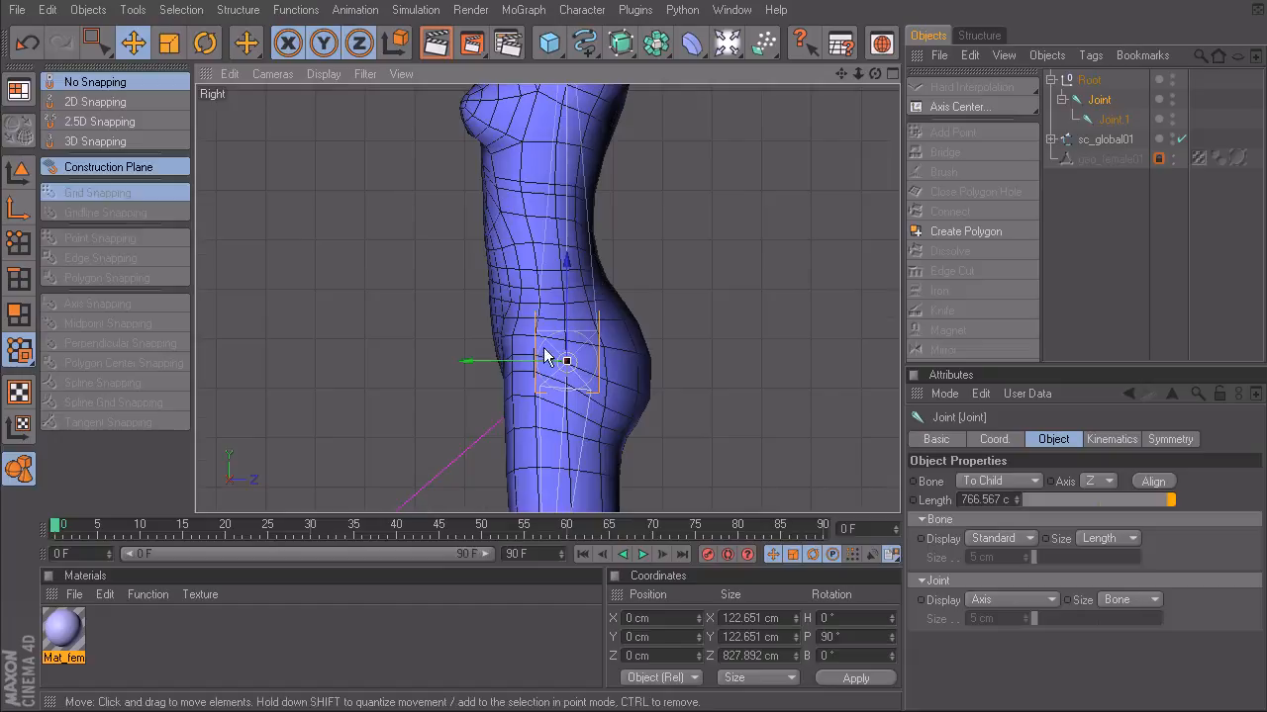
middle_click(584, 354)
middle_click(439, 231)
left_click_drag(456, 235, 594, 238, "alt")
right_click_drag(455, 235, 549, 236, "alt")
middle_click_drag(455, 235, 387, 235, "alt")
left_click_drag(492, 261, 367, 267, "alt")
key("r")
left_click_drag(449, 289, 409, 404)
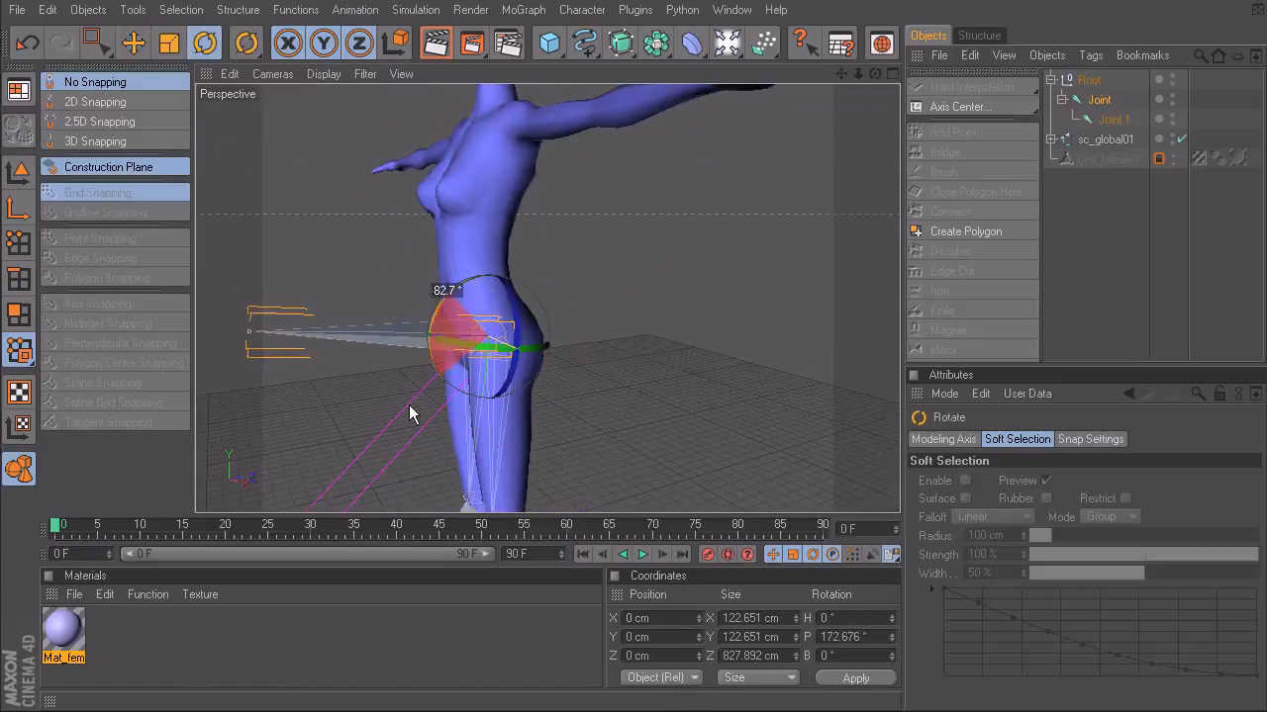
key("ctrl+z")
- Center the Root null between the two thigh joints by adding a Position constraint targeting bn_l_thigh01 and bn_r_thigh01
left_click_drag(315, 399, 414, 398, "alt")
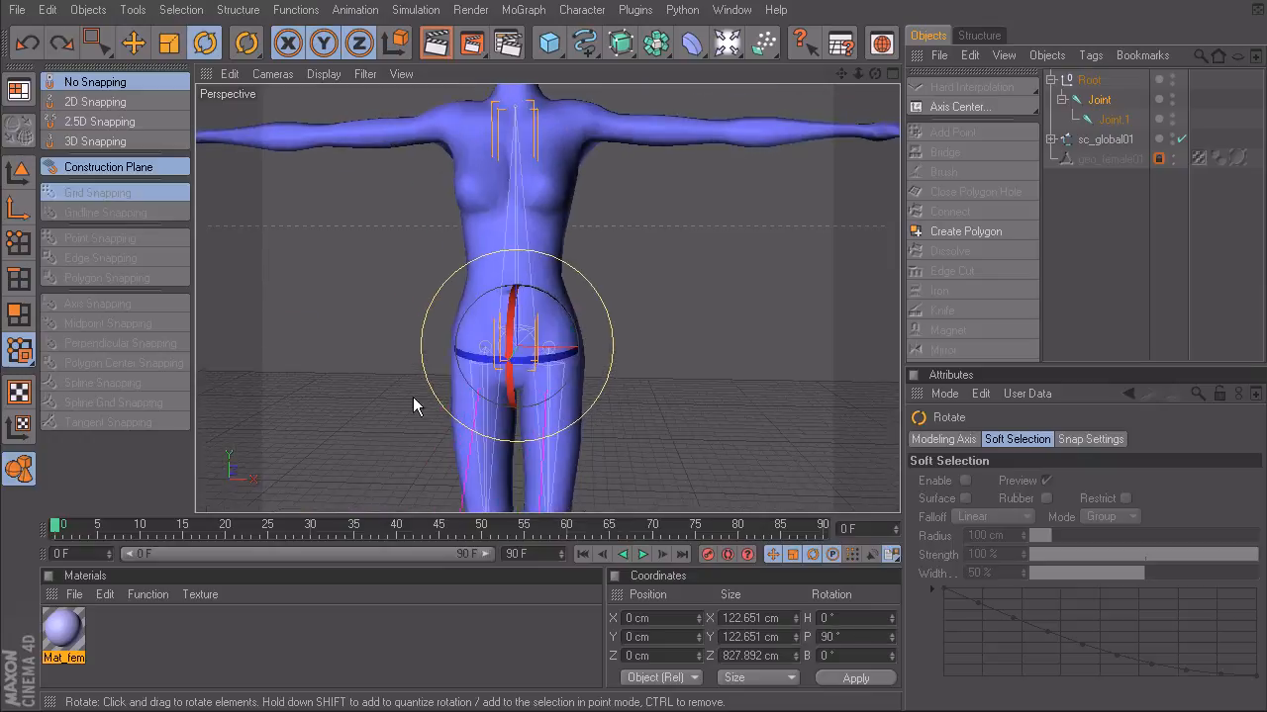
scroll(425, 391, "up", 5)
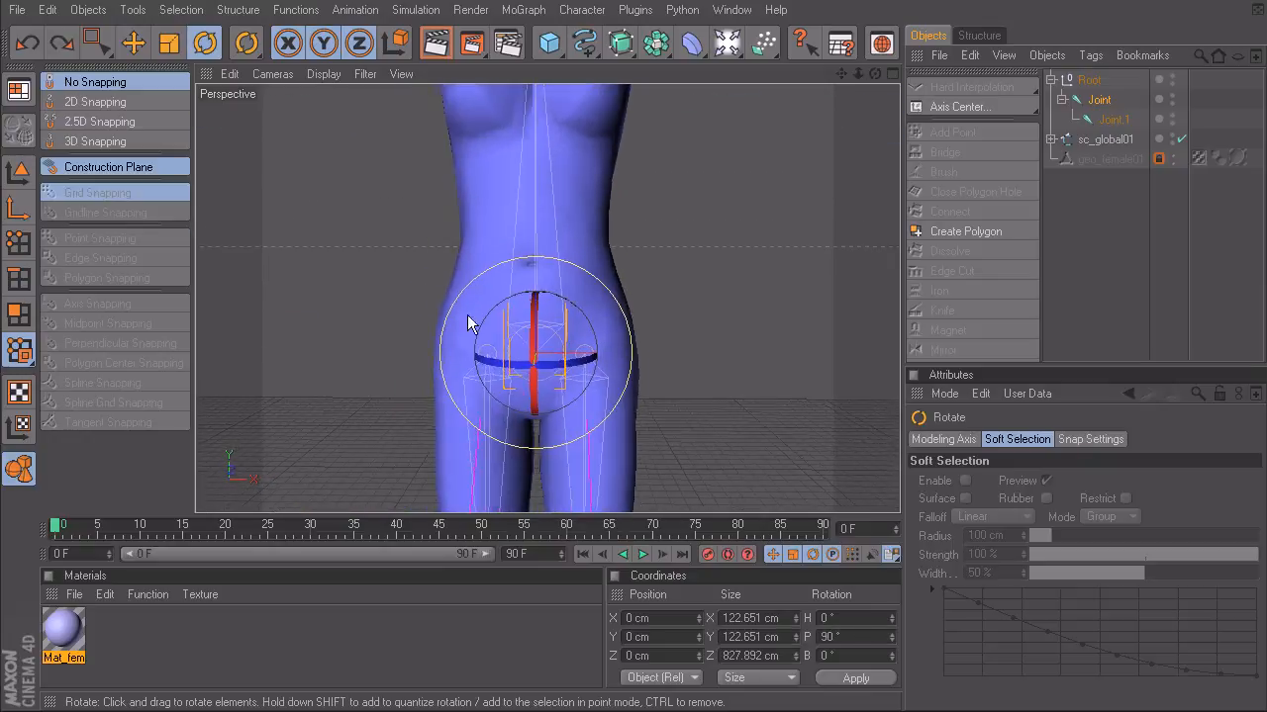
left_click(1086, 82)
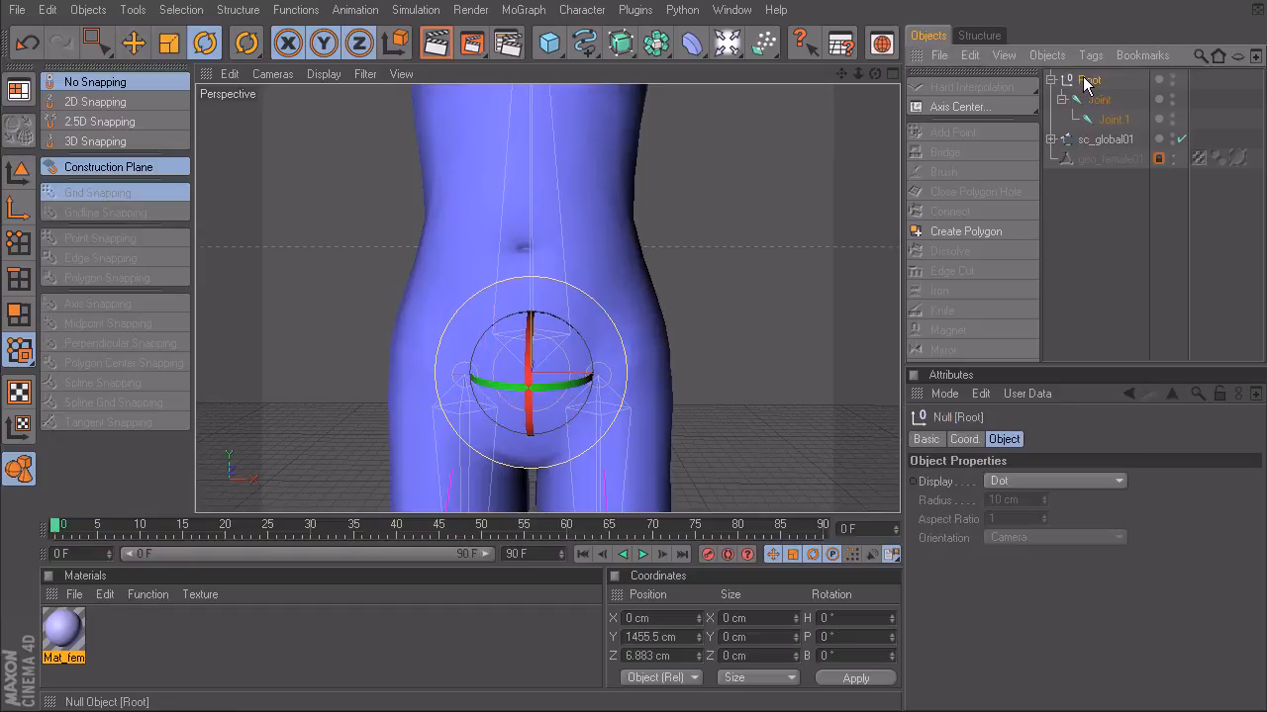
middle_click_drag(537, 430, 545, 344, "alt")
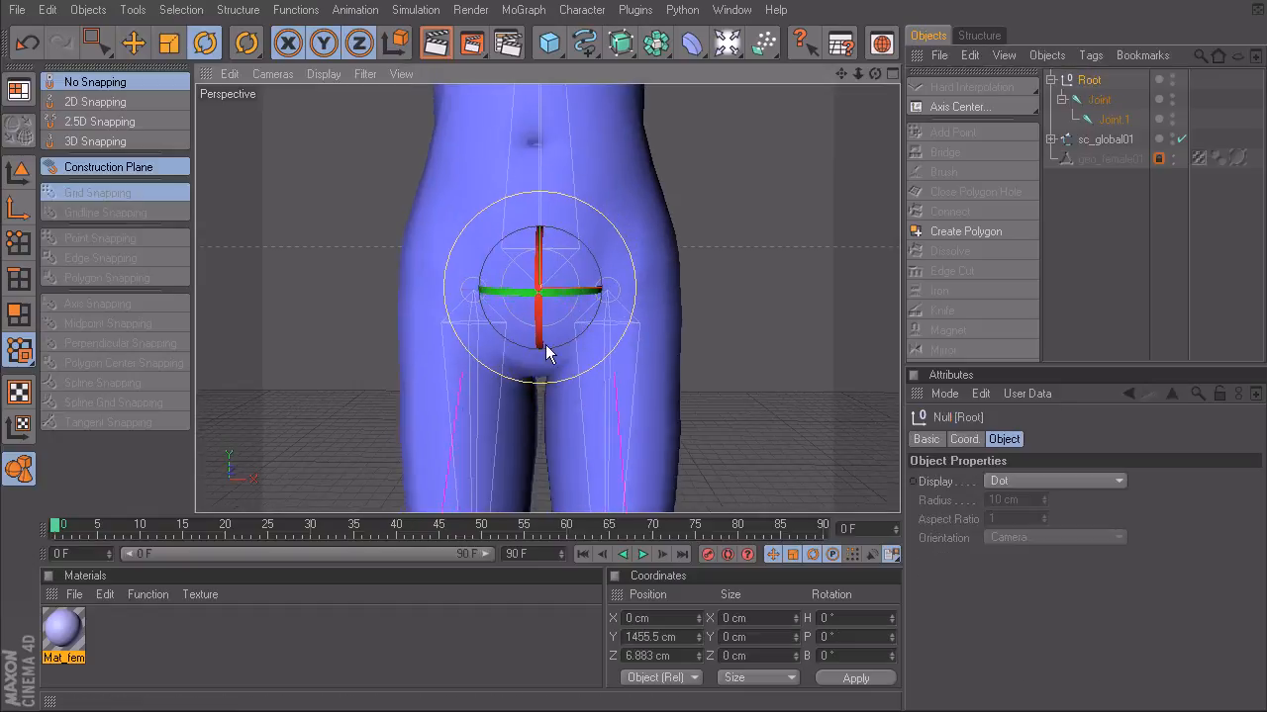
right_click_drag(545, 345, 640, 378, "alt")
left_click(609, 380, "shift")
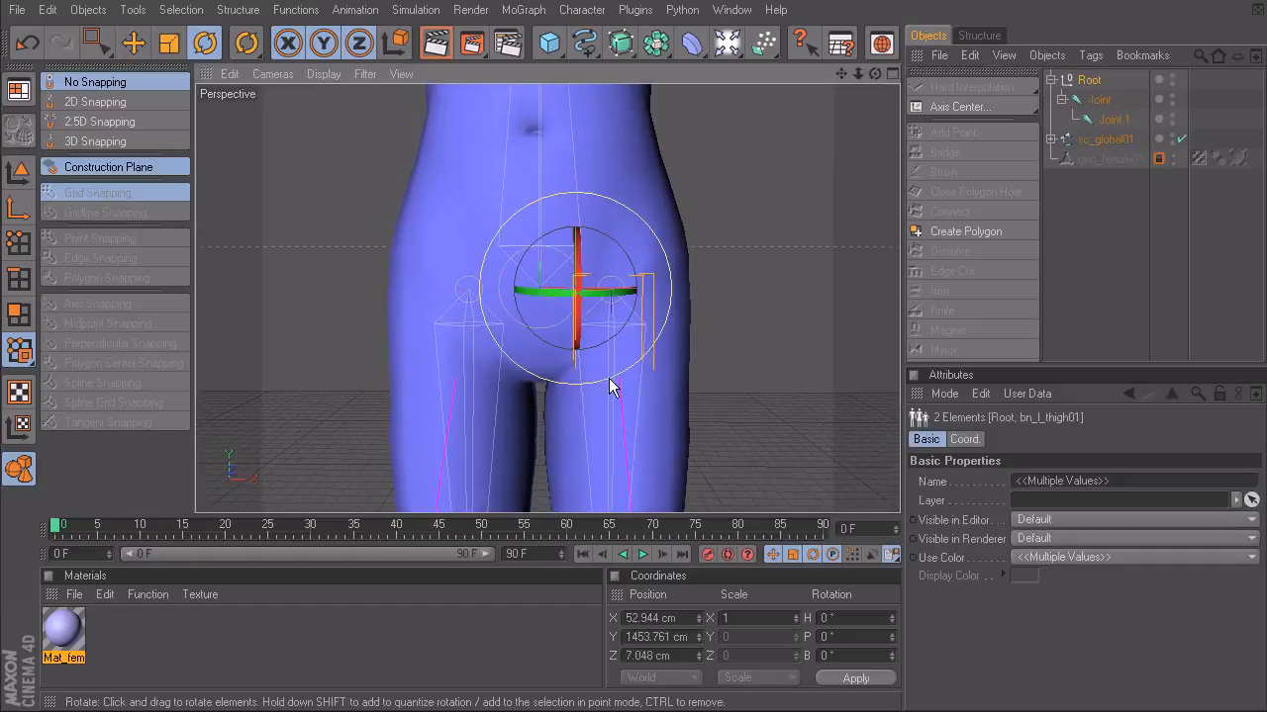
left_click(465, 414, "shift")
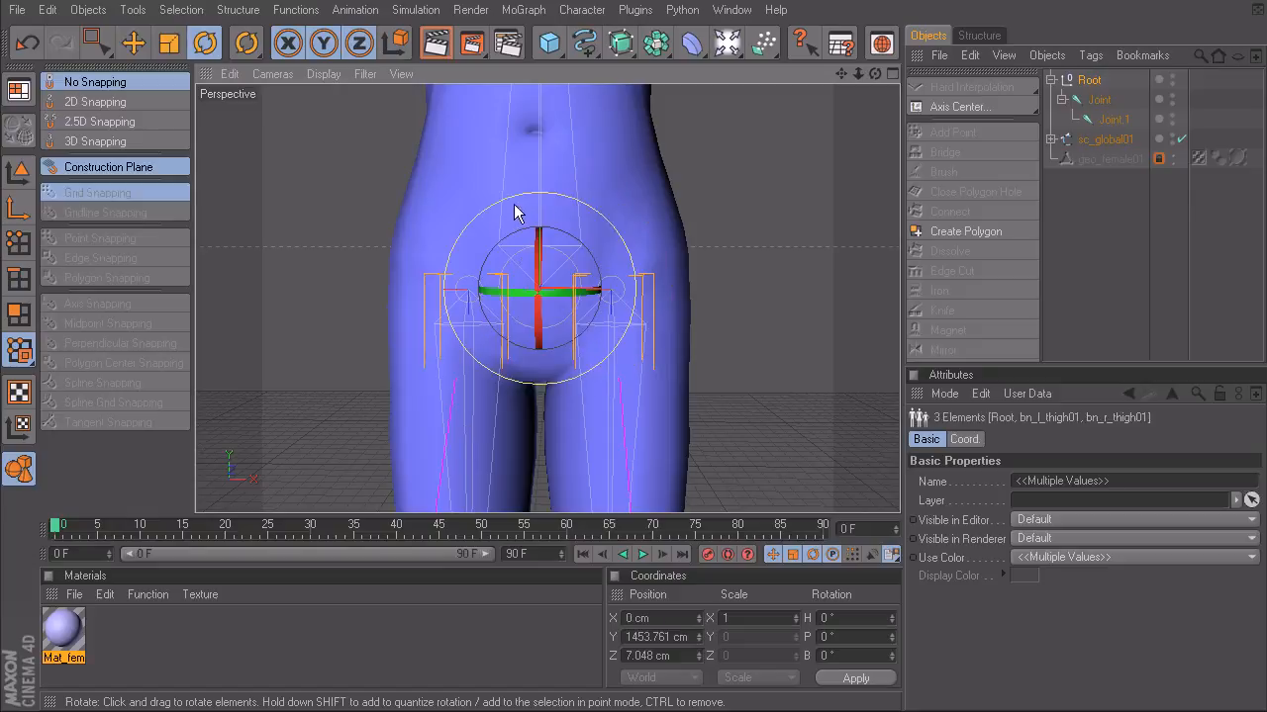
left_click(580, 10)
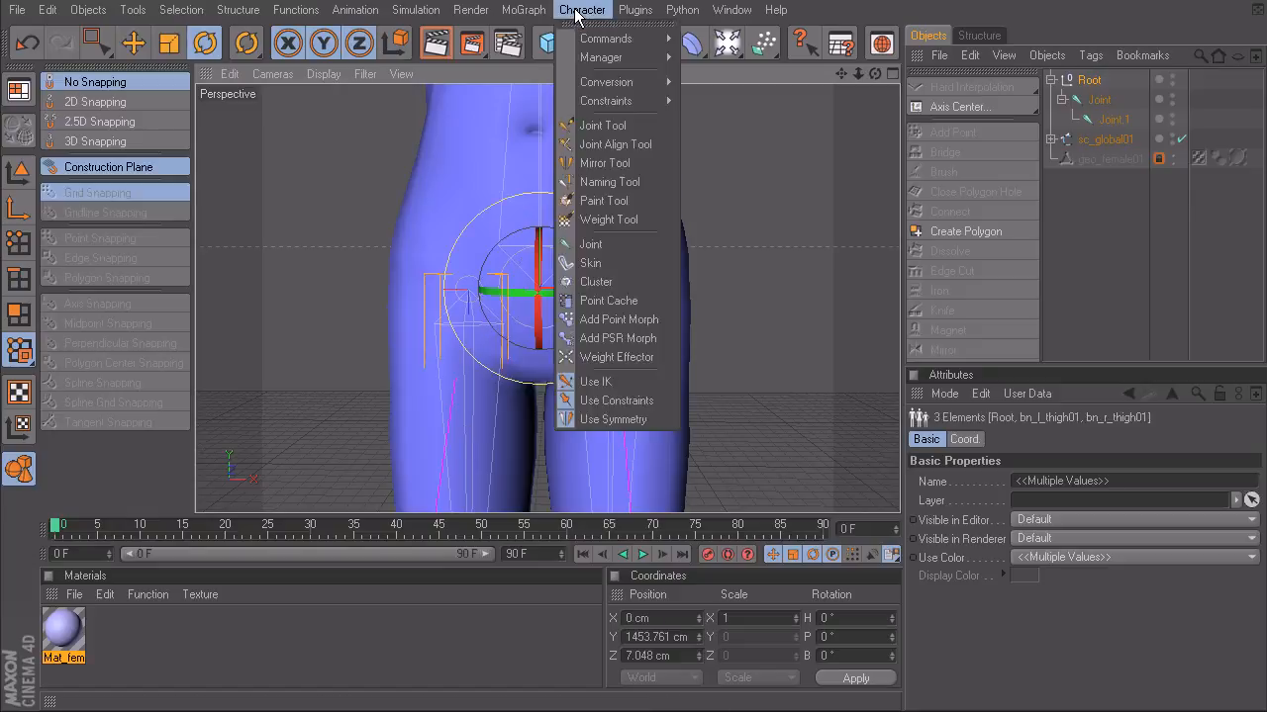
mouse_move(607, 100)
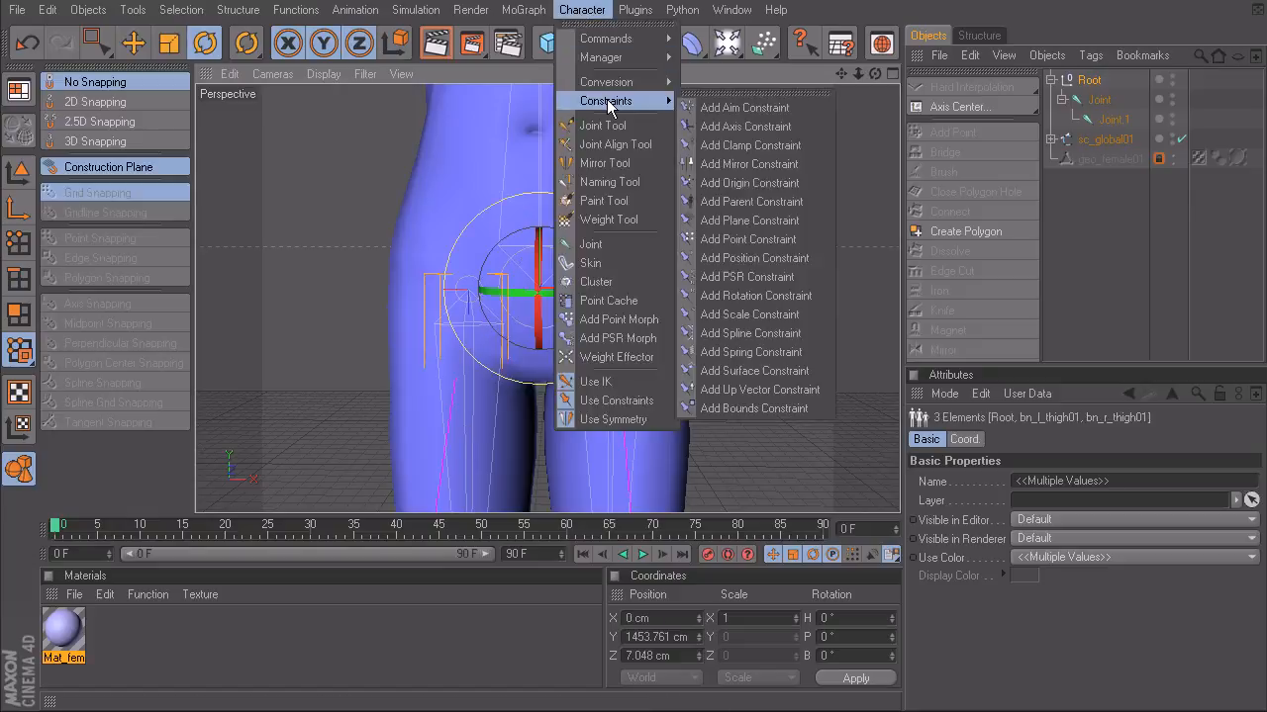
left_click(776, 261)
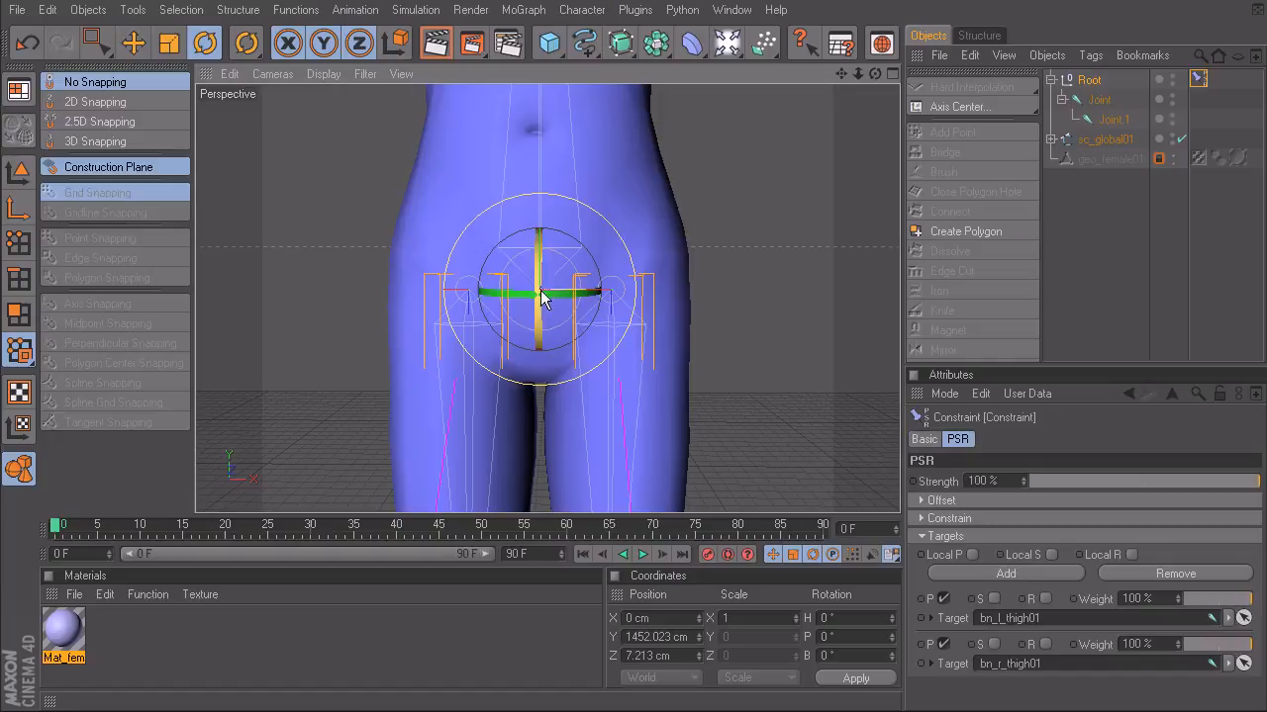
- Check the Root's position between the hips and delete its constraint
left_click_drag(677, 304, 581, 295, "alt")
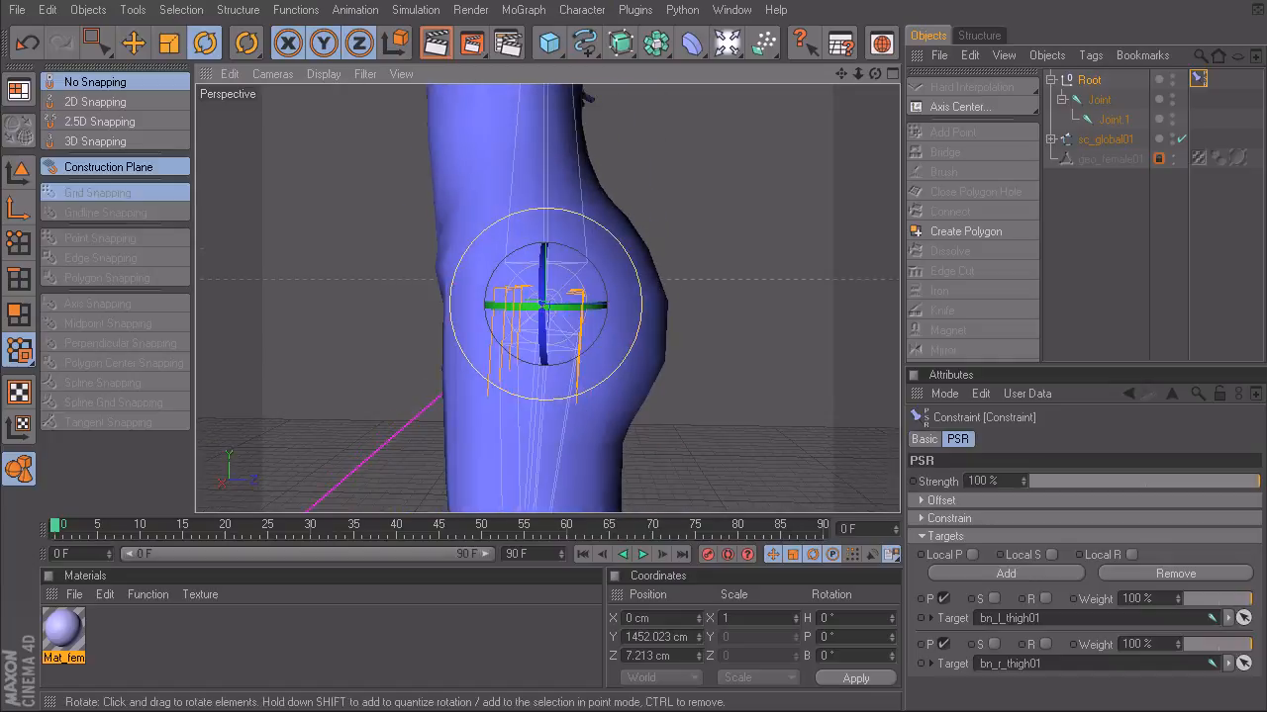
left_click_drag(390, 279, 457, 291, "alt")
left_click_drag(550, 280, 570, 285, "alt")
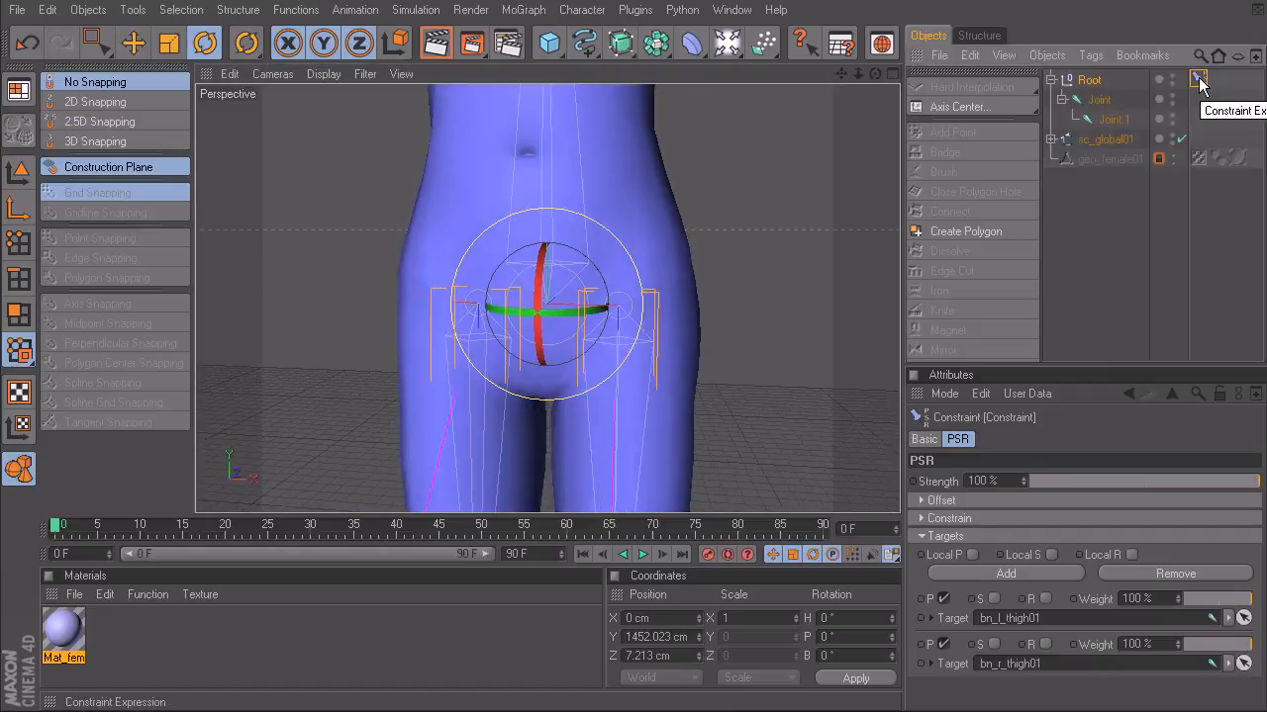
key("Delete")
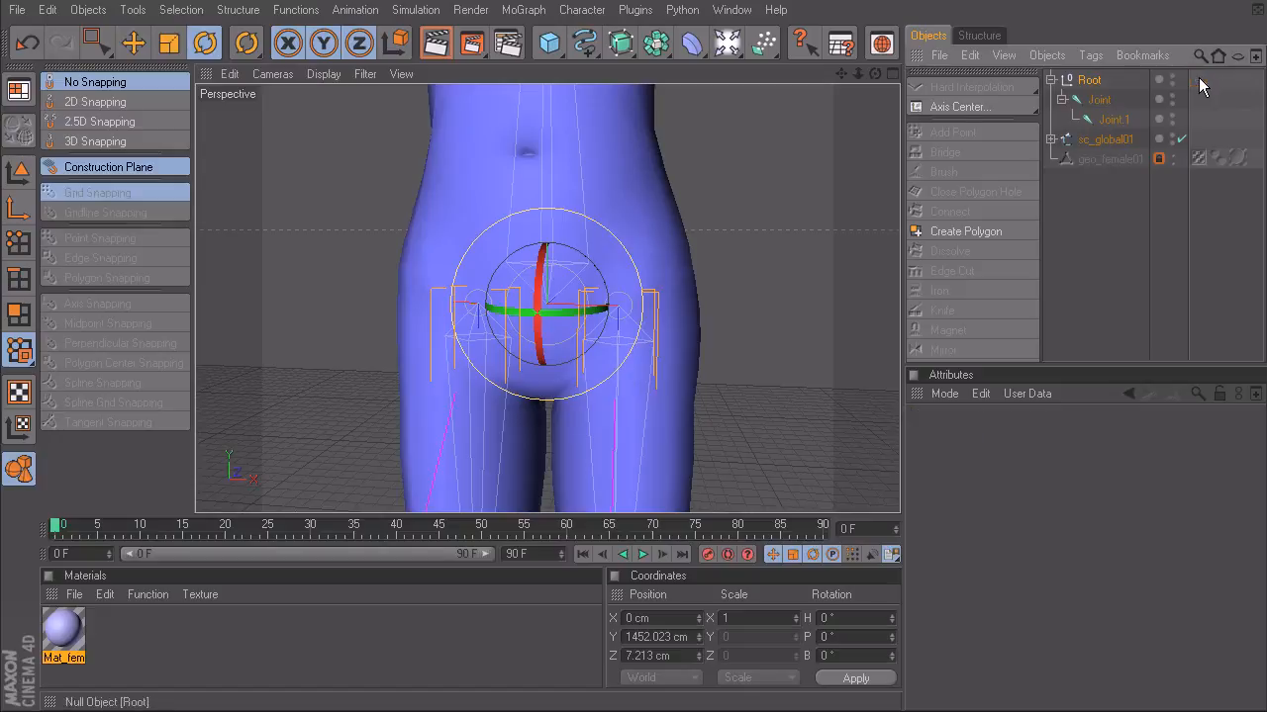
- Split the long spine bone with the Joint Tool in the Right view, adding three intermediate joints between pelvis and neck
middle_click_drag(650, 187, 674, 272, "alt")
left_click_drag(650, 187, 494, 187, "alt")
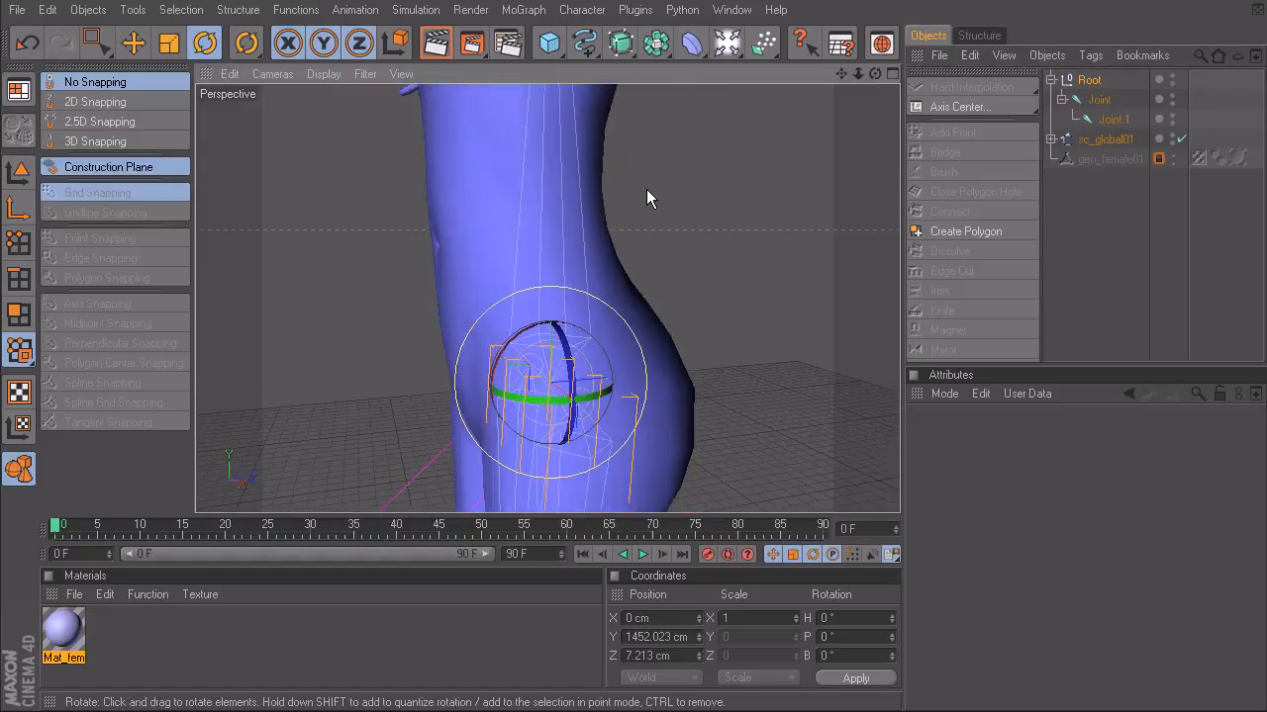
middle_click(650, 187)
middle_click(432, 398)
middle_click_drag(534, 341, 515, 440, "alt")
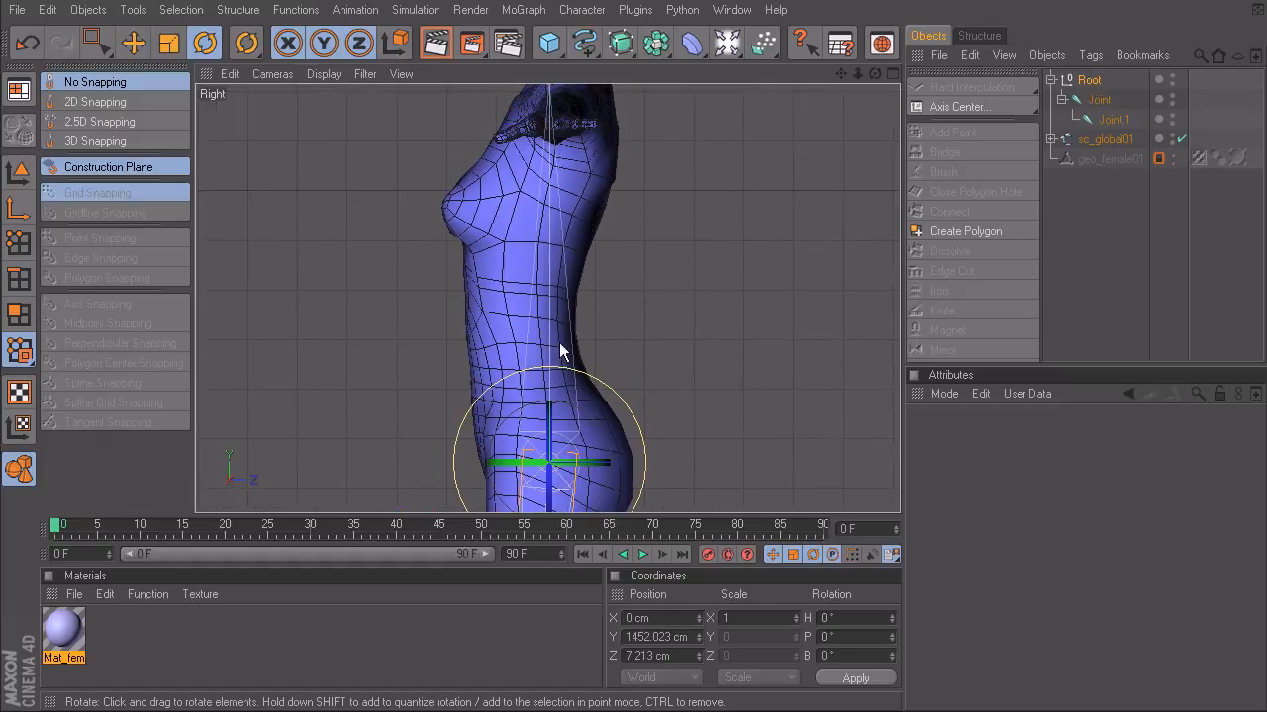
middle_click_drag(486, 389, 490, 332, "alt")
right_click_drag(490, 332, 507, 328, "alt")
middle_click_drag(507, 328, 507, 304, "alt")
left_click(248, 44)
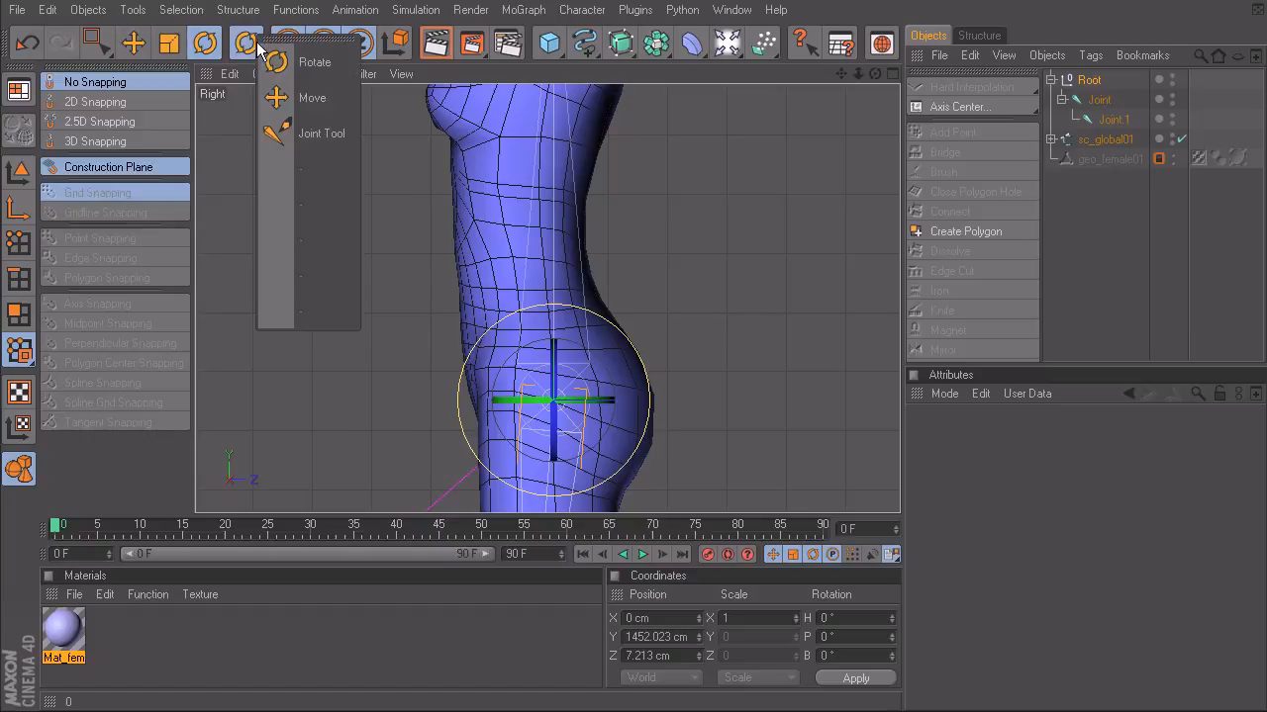
left_click(276, 130)
middle_click_drag(524, 280, 511, 286, "alt")
right_click_drag(511, 286, 512, 288, "alt")
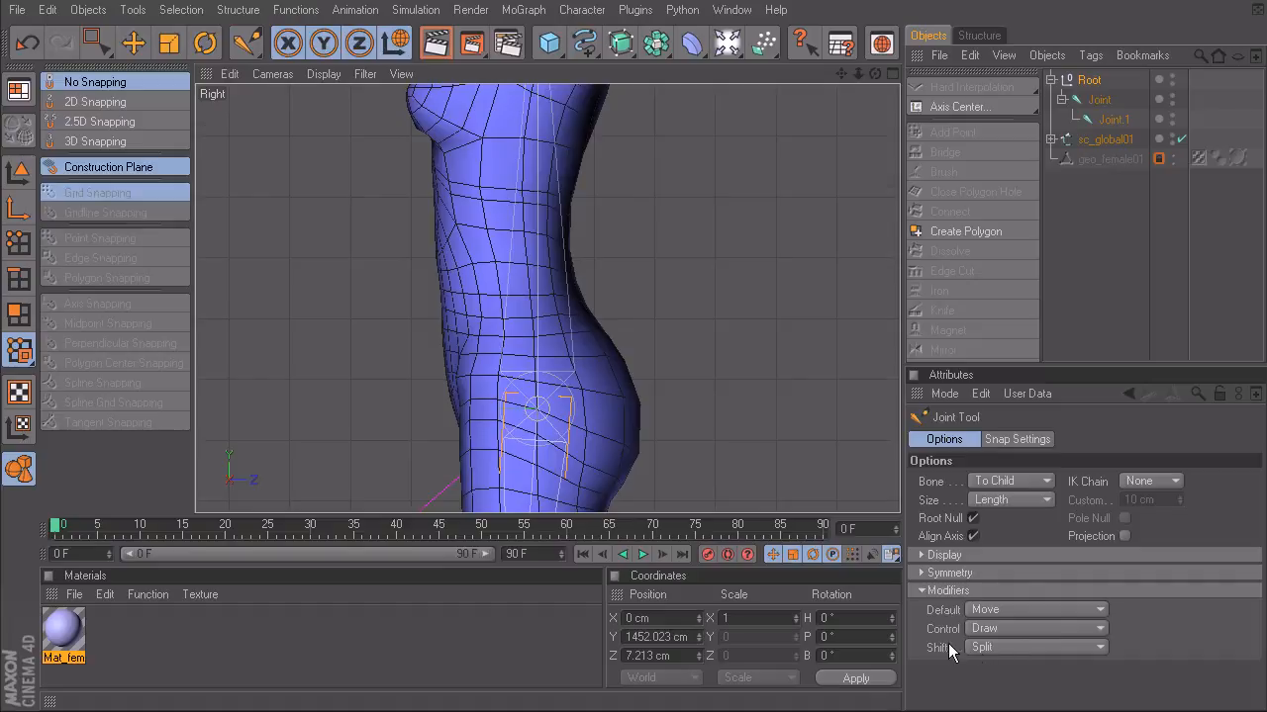
middle_click_drag(602, 301, 634, 330, "alt")
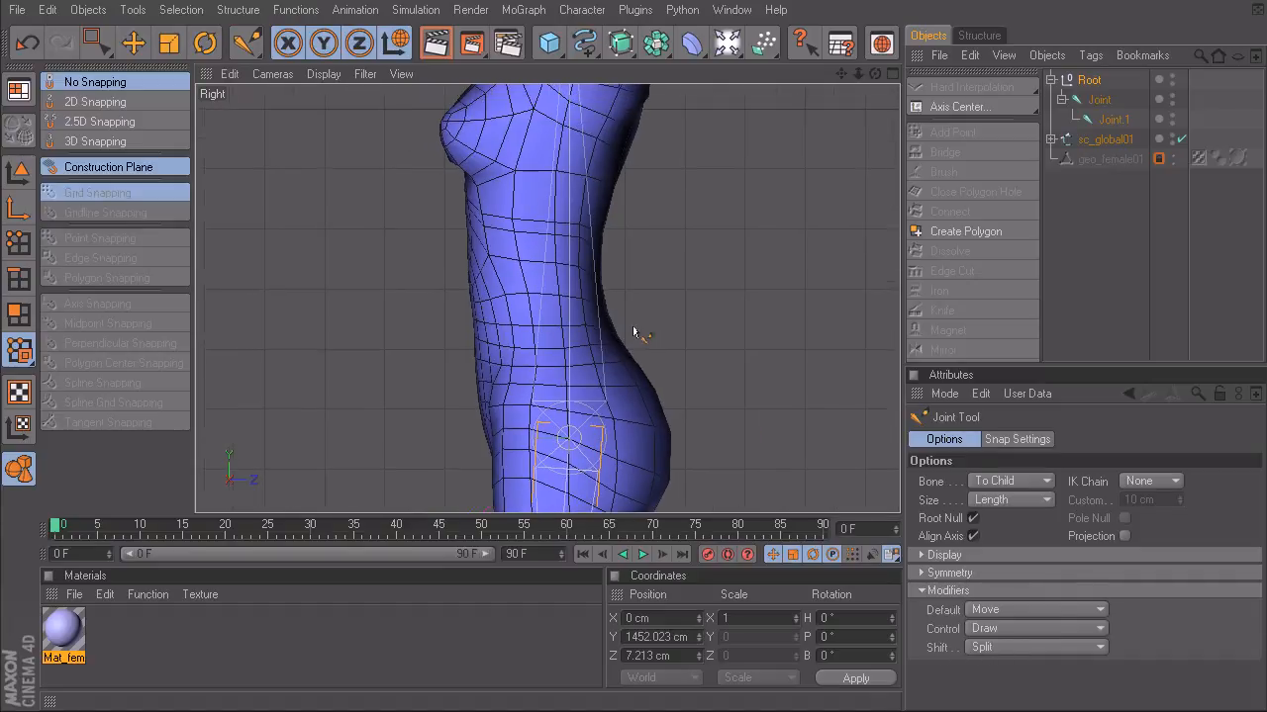
left_click_drag(565, 362, 571, 336, "ctrl")
left_click_drag(574, 242, 562, 171, "ctrl")
- Move the uppermost intermediate spine joint slightly down at chest level, to a relative Z position of about 137.6 cm
middle_click_drag(499, 97, 503, 203, "alt")
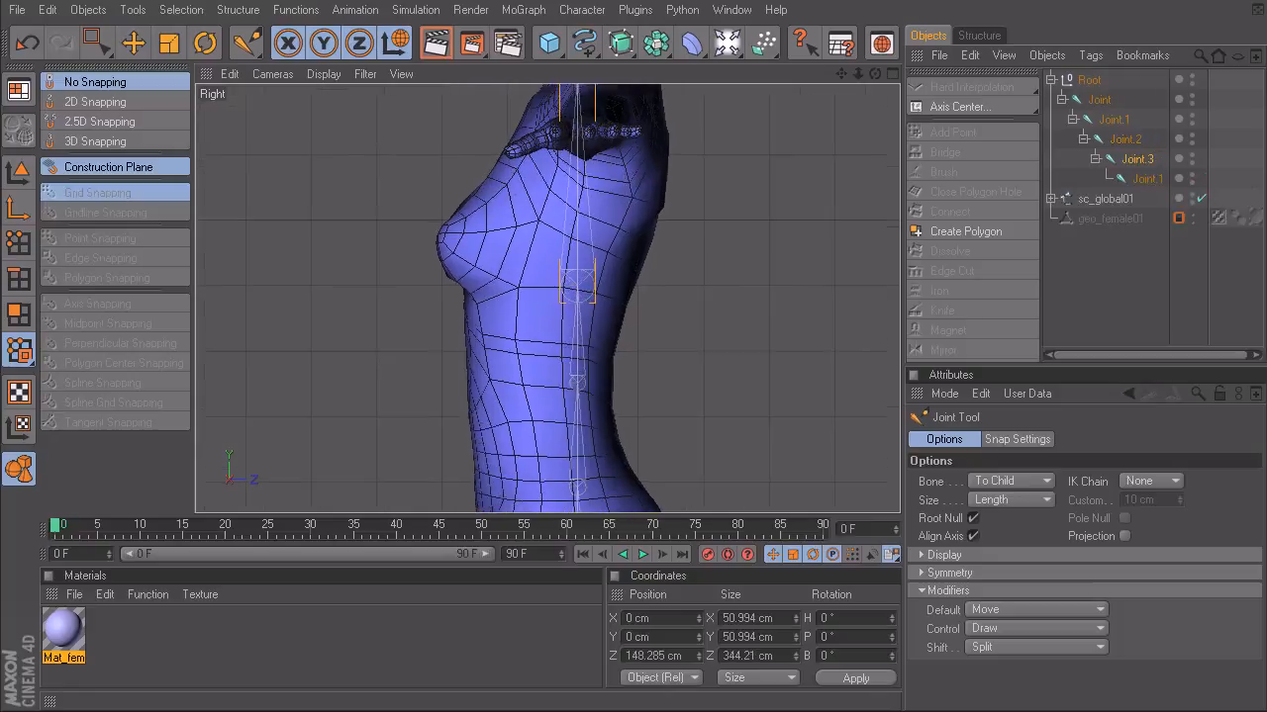
right_click_drag(503, 203, 535, 199, "alt")
right_click_drag(472, 305, 479, 284, "alt")
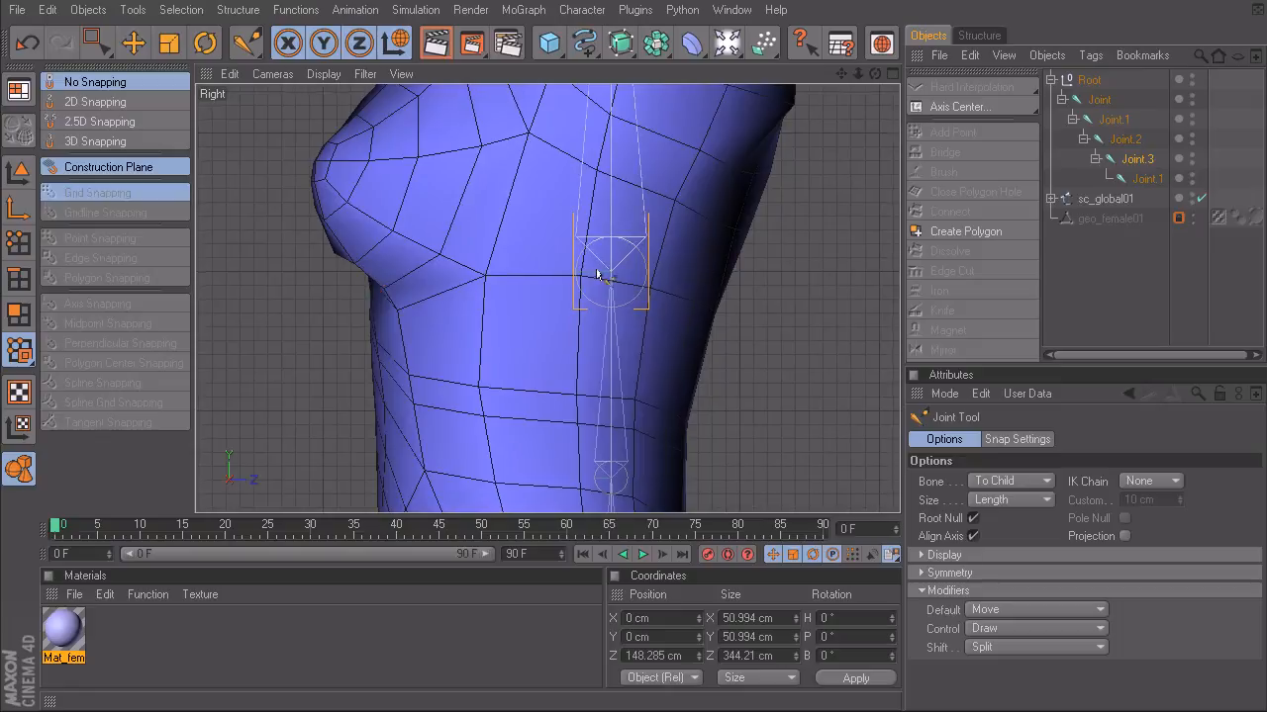
middle_click_drag(594, 265, 582, 295, "alt")
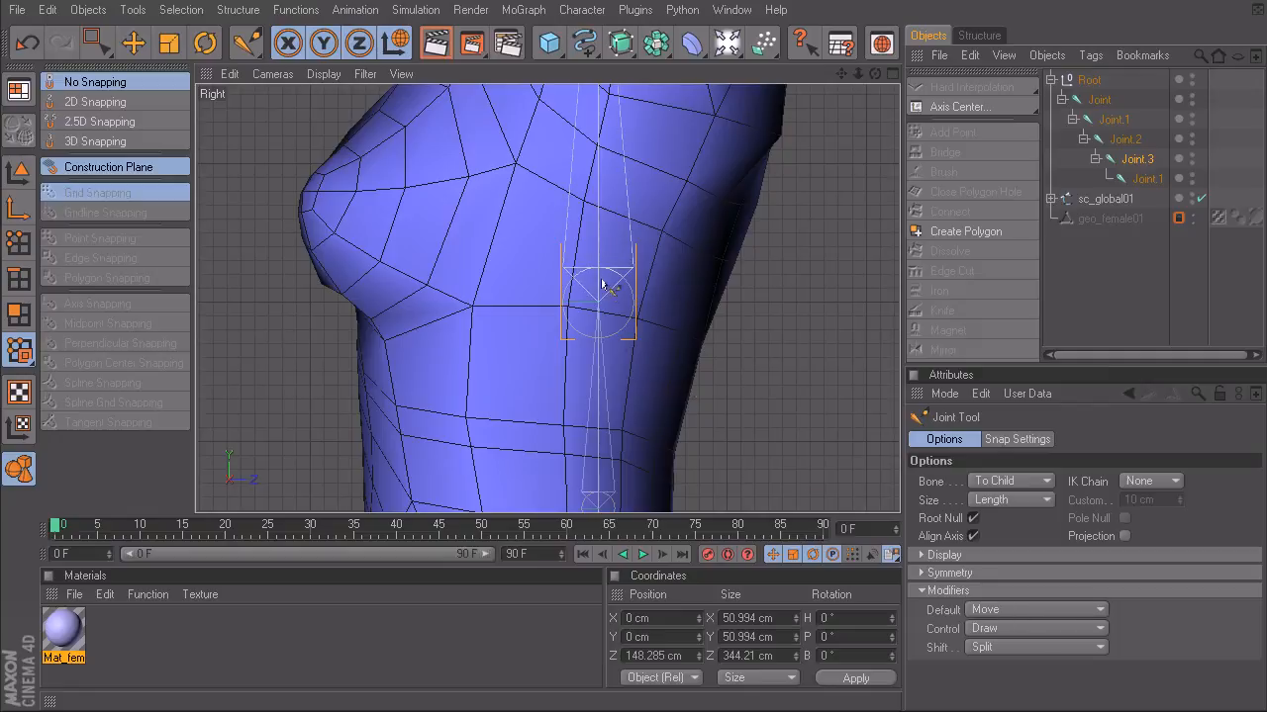
left_click_drag(596, 297, 597, 315)
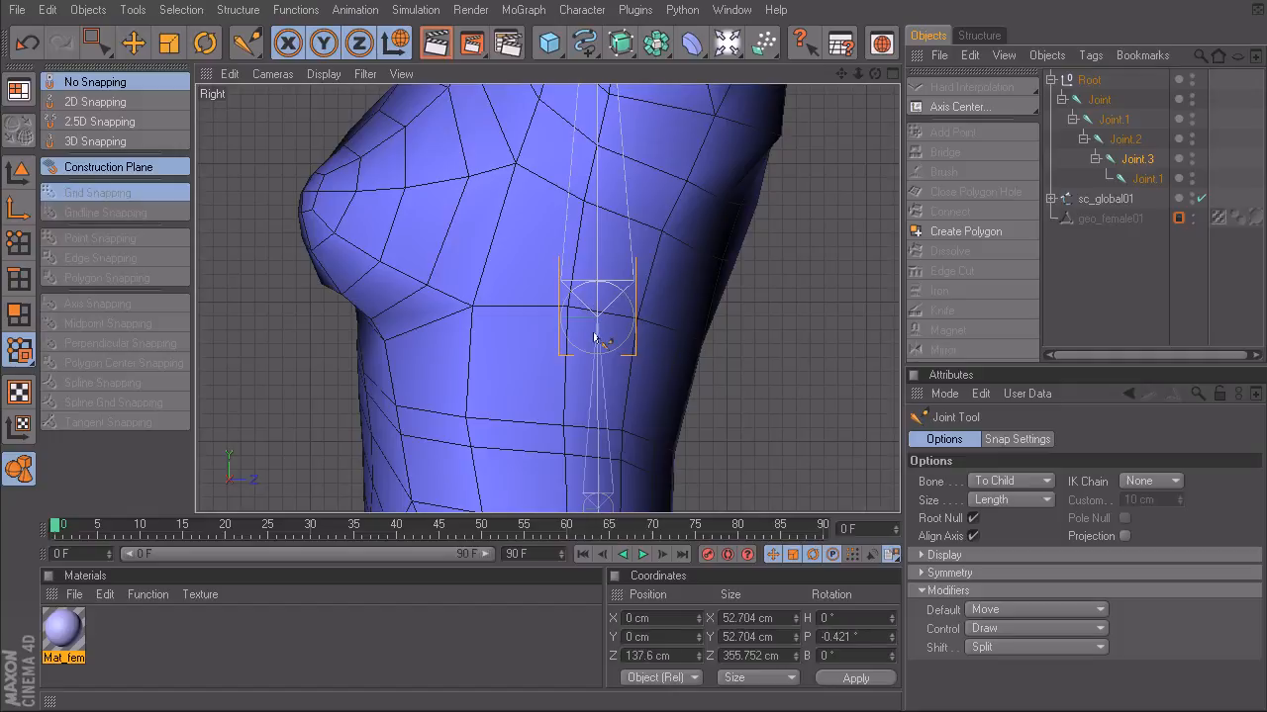
- Try shifting the uppermost intermediate spine joint toward the character's back in the Right view, and undo the move
middle_click_drag(578, 421, 579, 357, "alt")
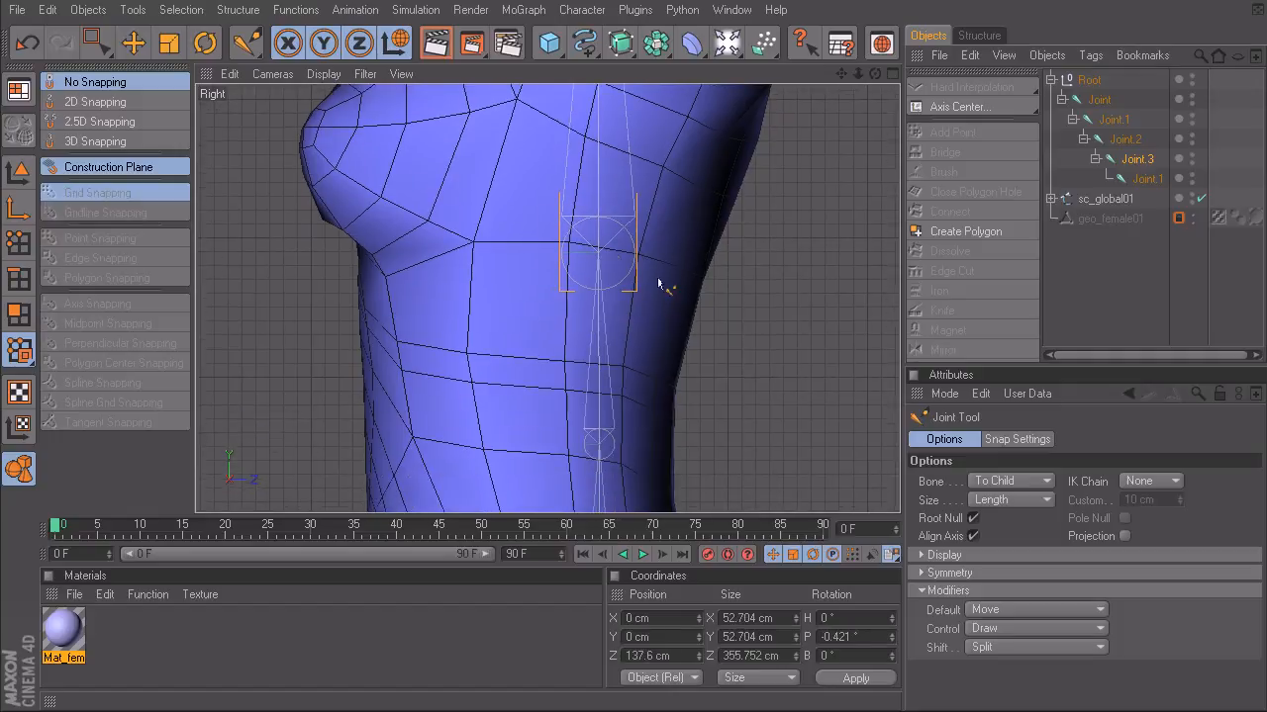
left_click_drag(600, 259, 617, 259)
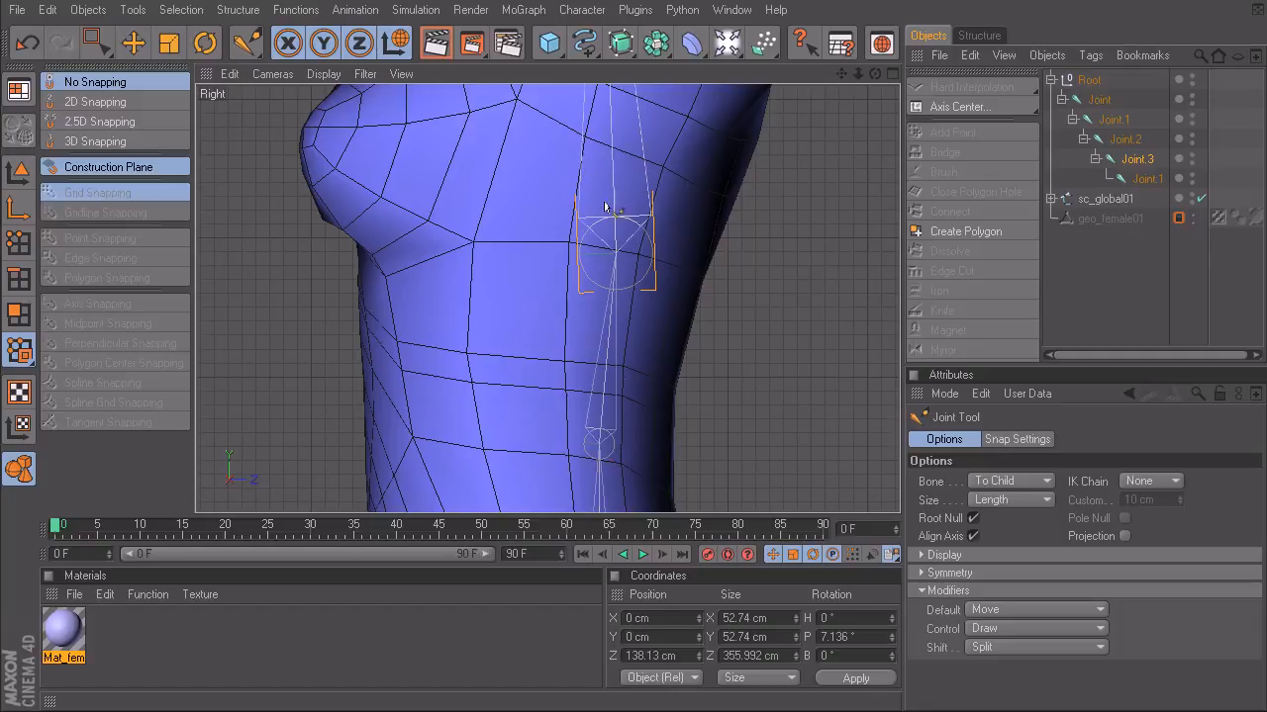
key("ctrl+z")
- Examine how the spine joints are spaced and aligned inside the torso, from the pelvis up to the chest
right_click_drag(674, 314, 628, 317, "alt")
middle_click_drag(630, 338, 611, 89, "alt")
middle_click_drag(624, 380, 618, 481, "alt")
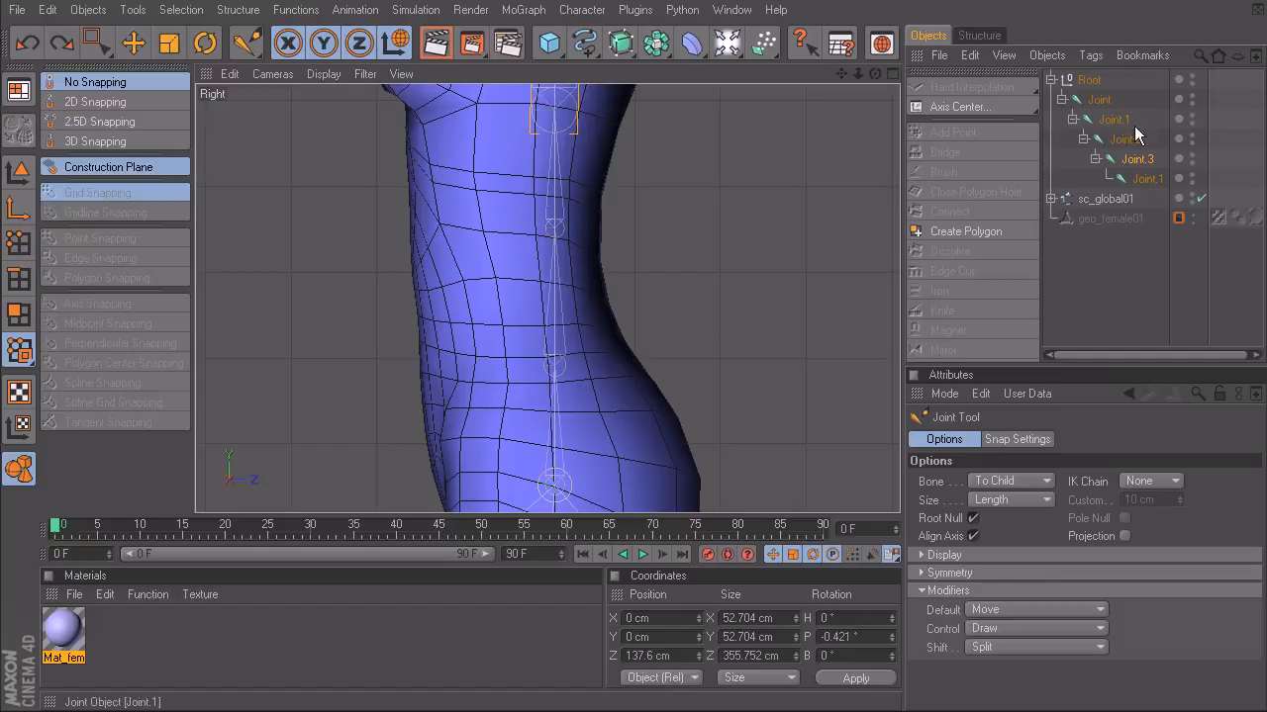
right_click_drag(651, 265, 624, 268, "alt")
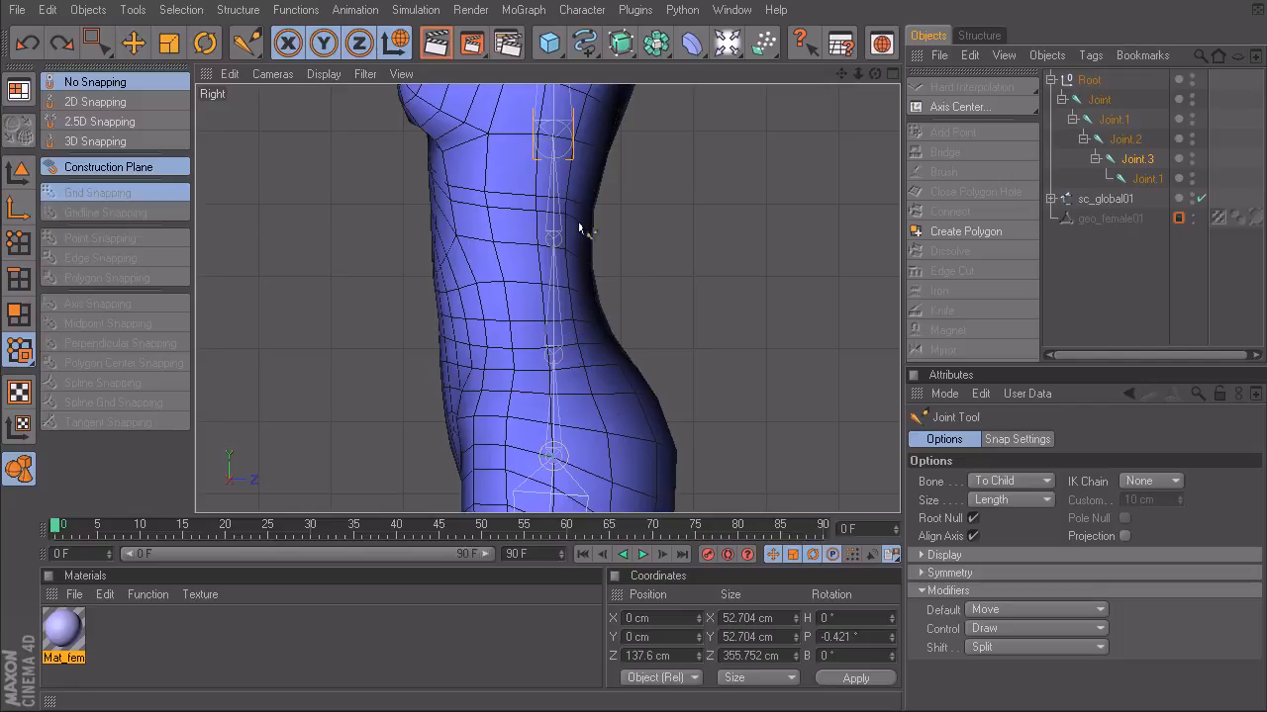
middle_click_drag(603, 306, 591, 353)
scroll(650, 270, "down", 2)
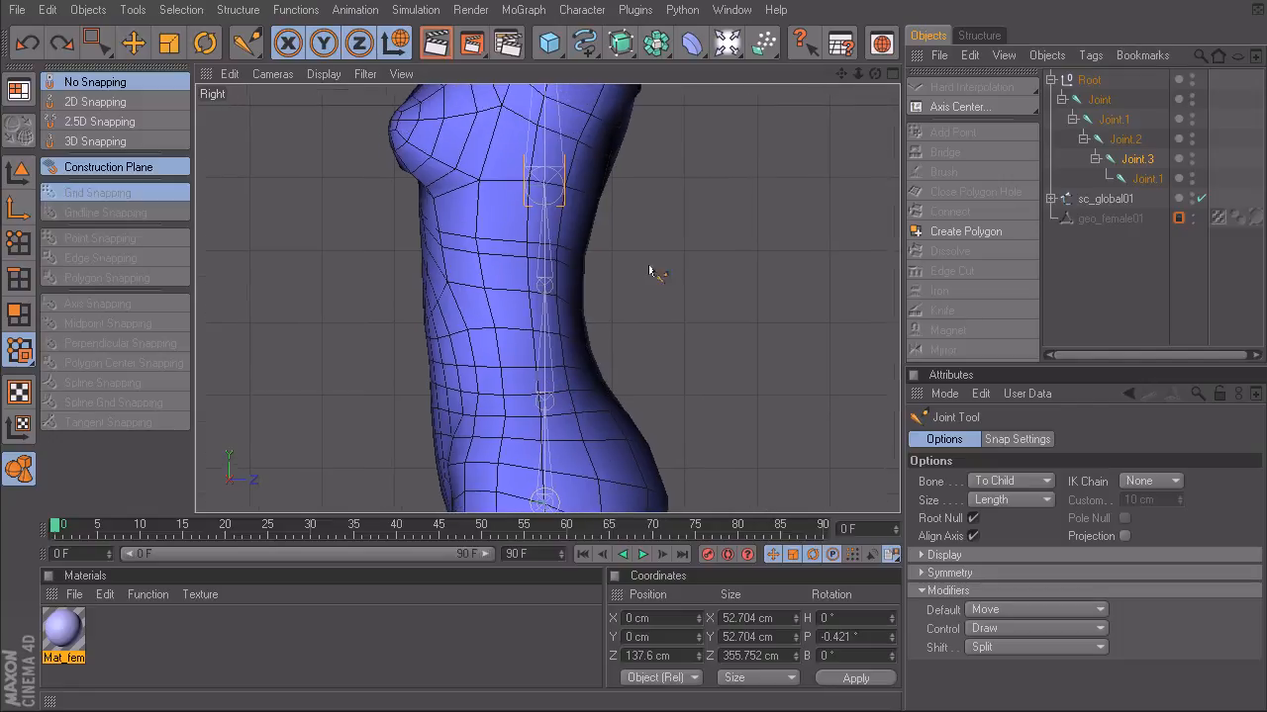
middle_click_drag(679, 241, 686, 250, "alt")
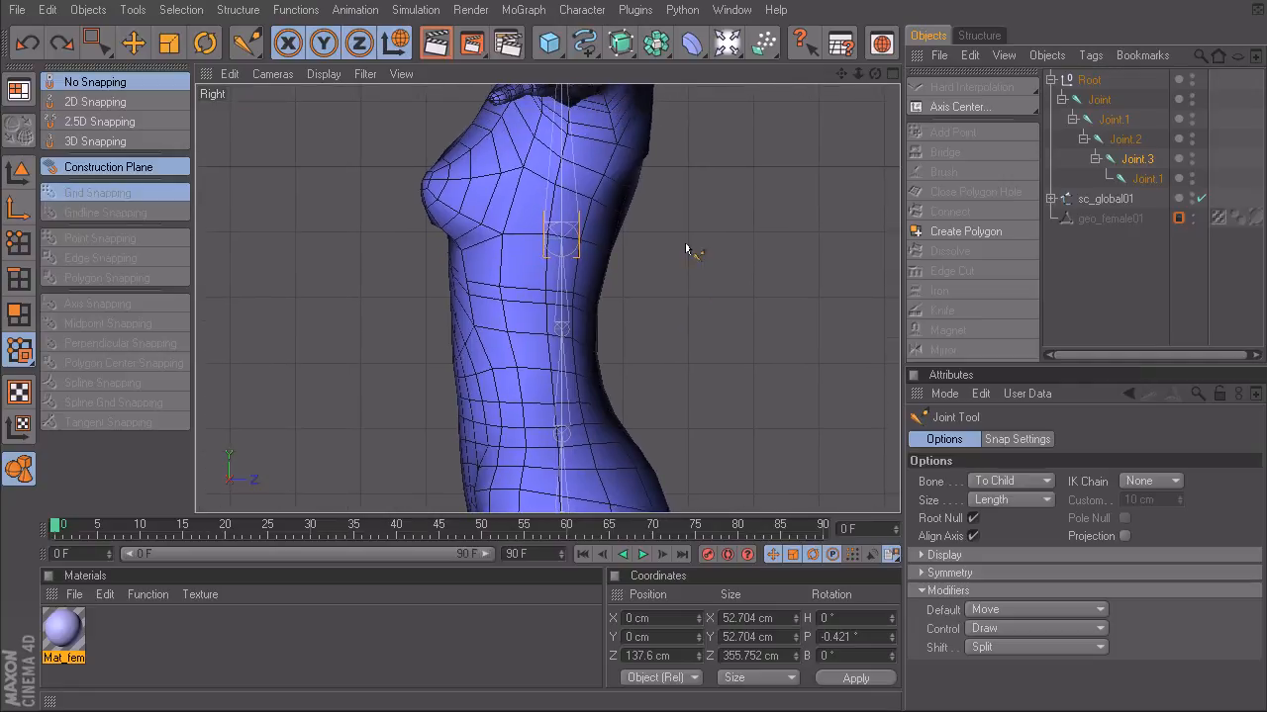
- Rename the Root null as root_spine01 and the first joint beneath it as bn_hip01
double_click(1091, 80)
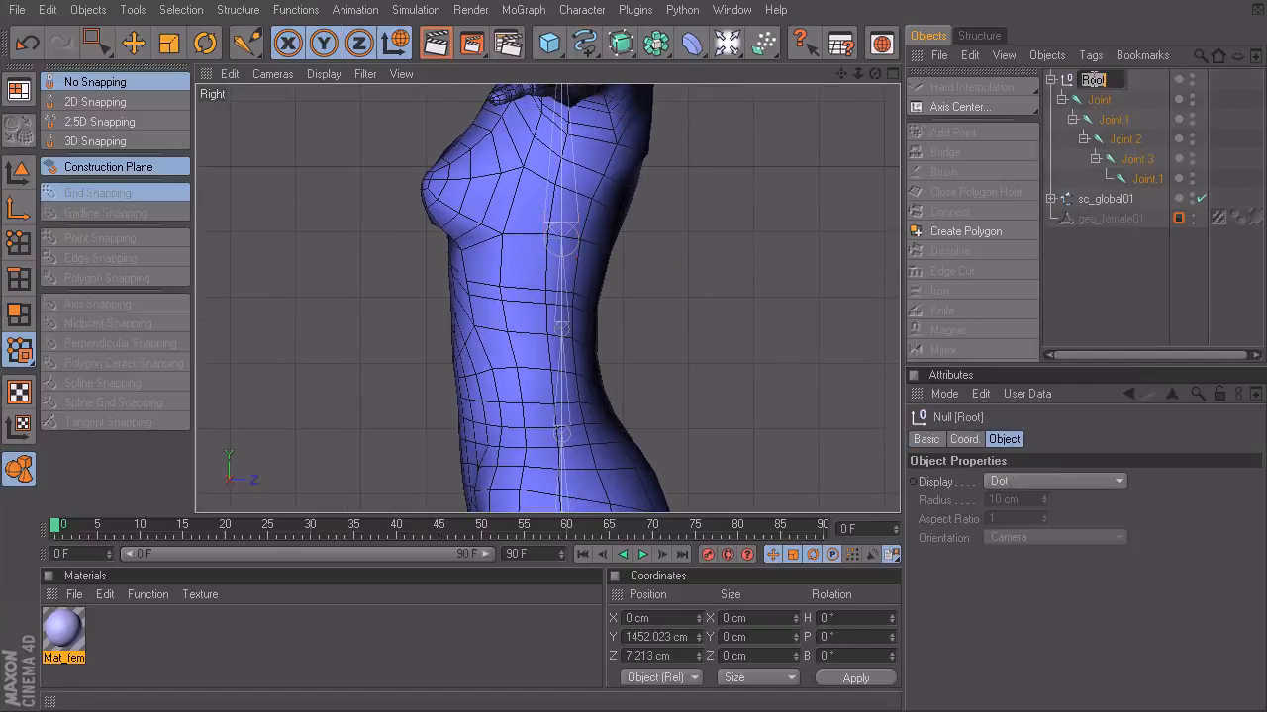
type("root_spine01")
key("Return")
double_click(1102, 100)
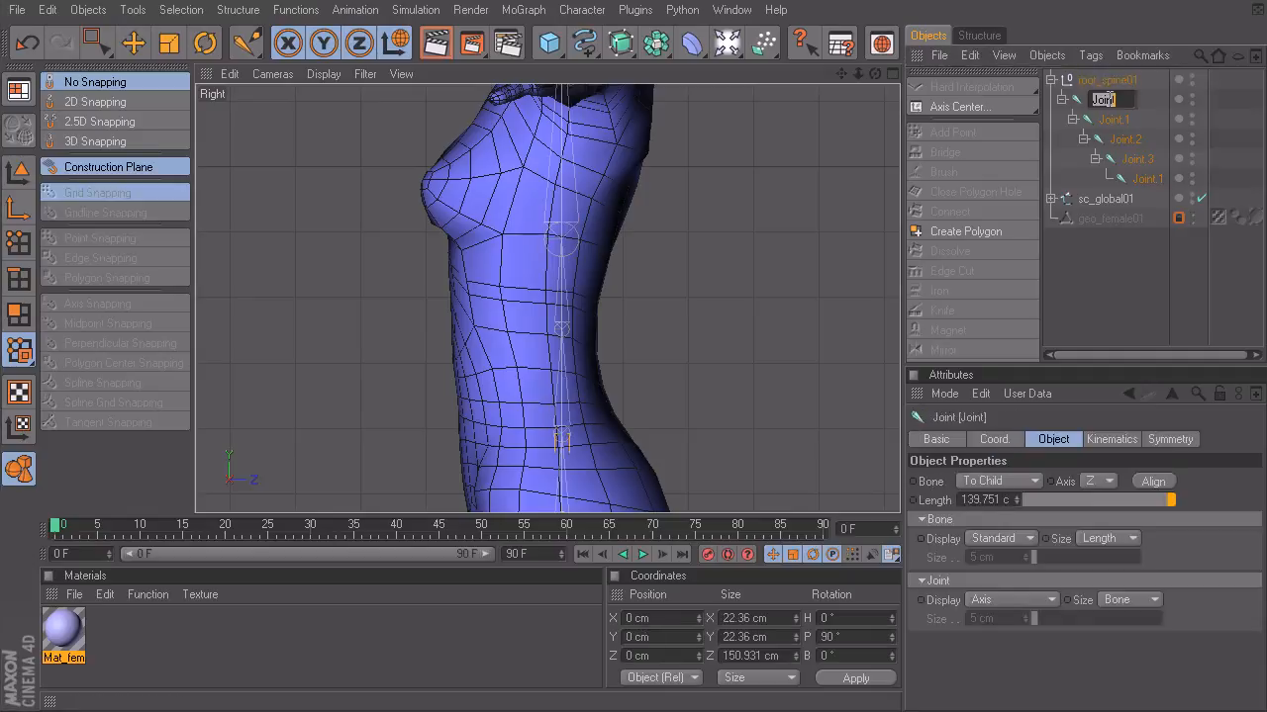
type("bn_")
type("hip01")
key("Return")
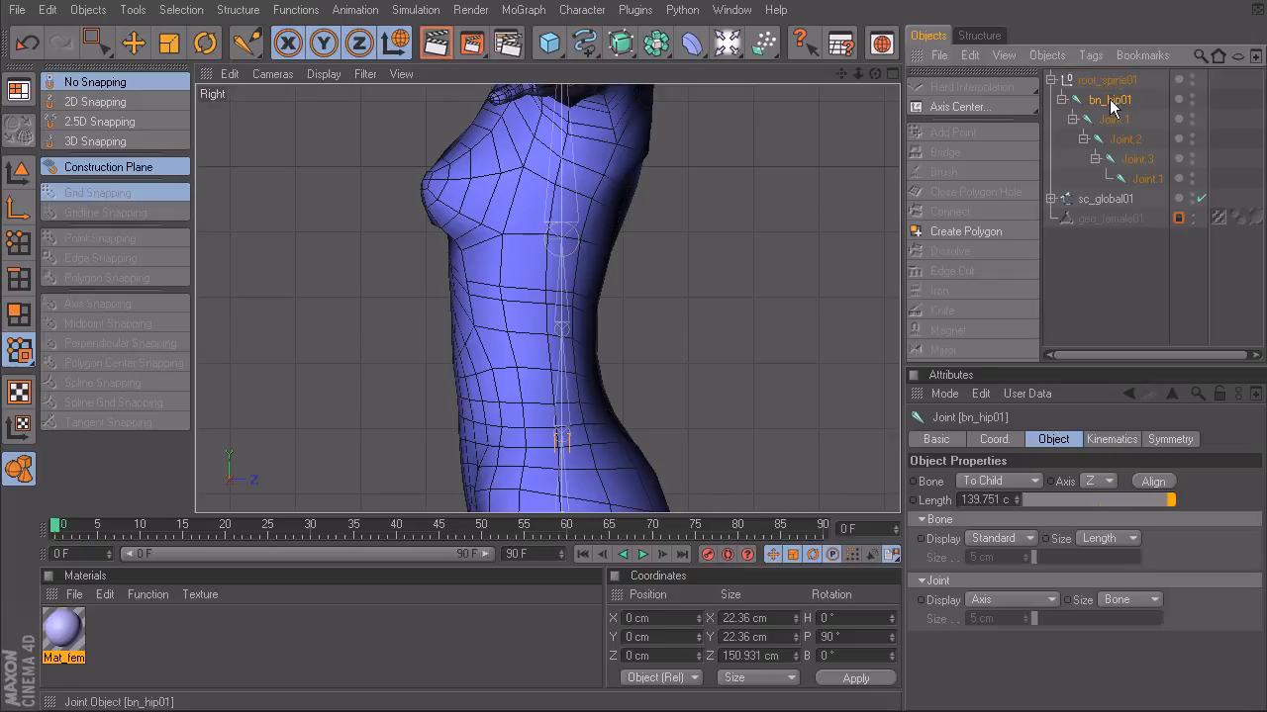
- Rename the two lower back joints above the hip joint as bn_backA01 and bn_backB01, in hierarchy order
middle_click_drag(718, 353, 721, 249, "alt")
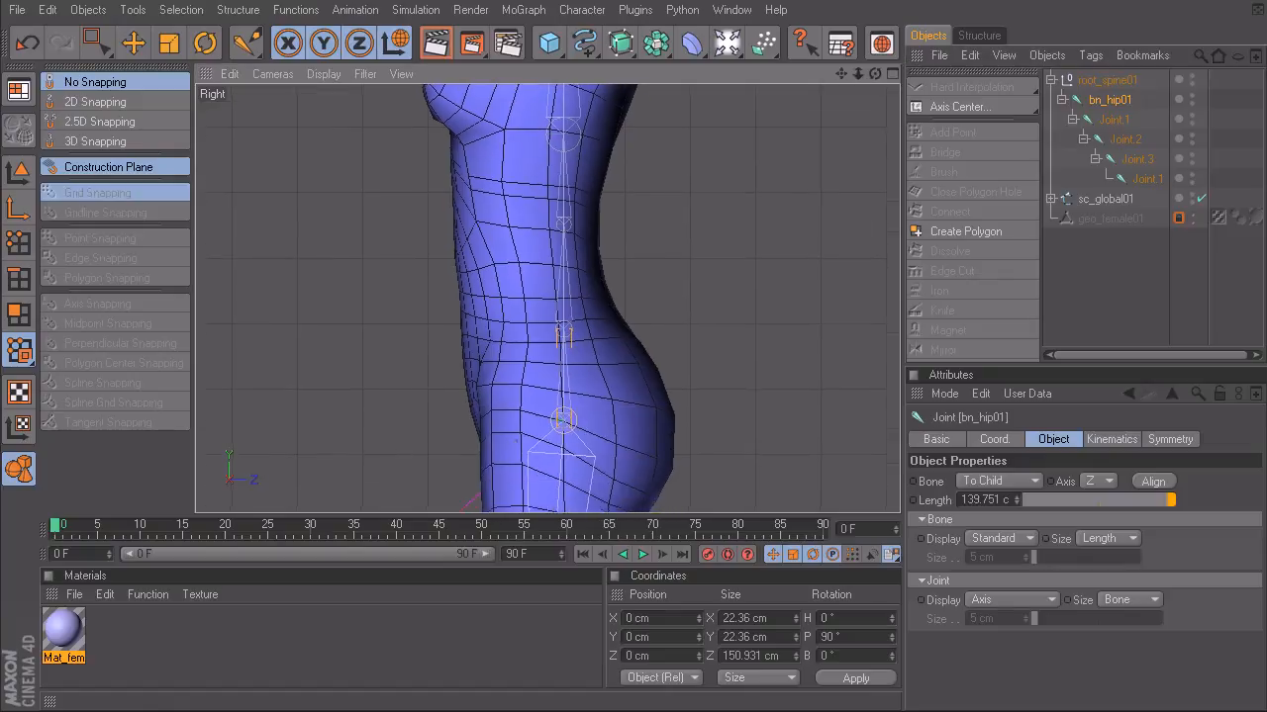
double_click(1117, 119)
type("bn")
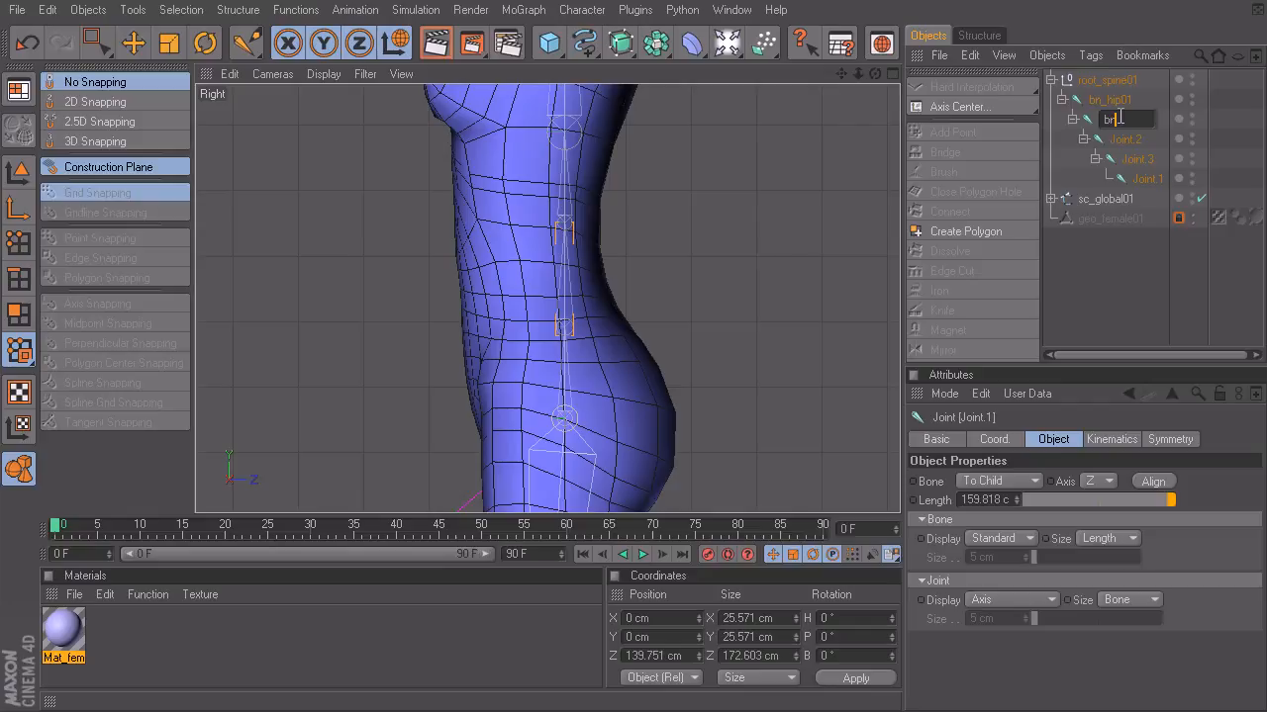
type("_backA01")
key("Return")
double_click(1128, 139)
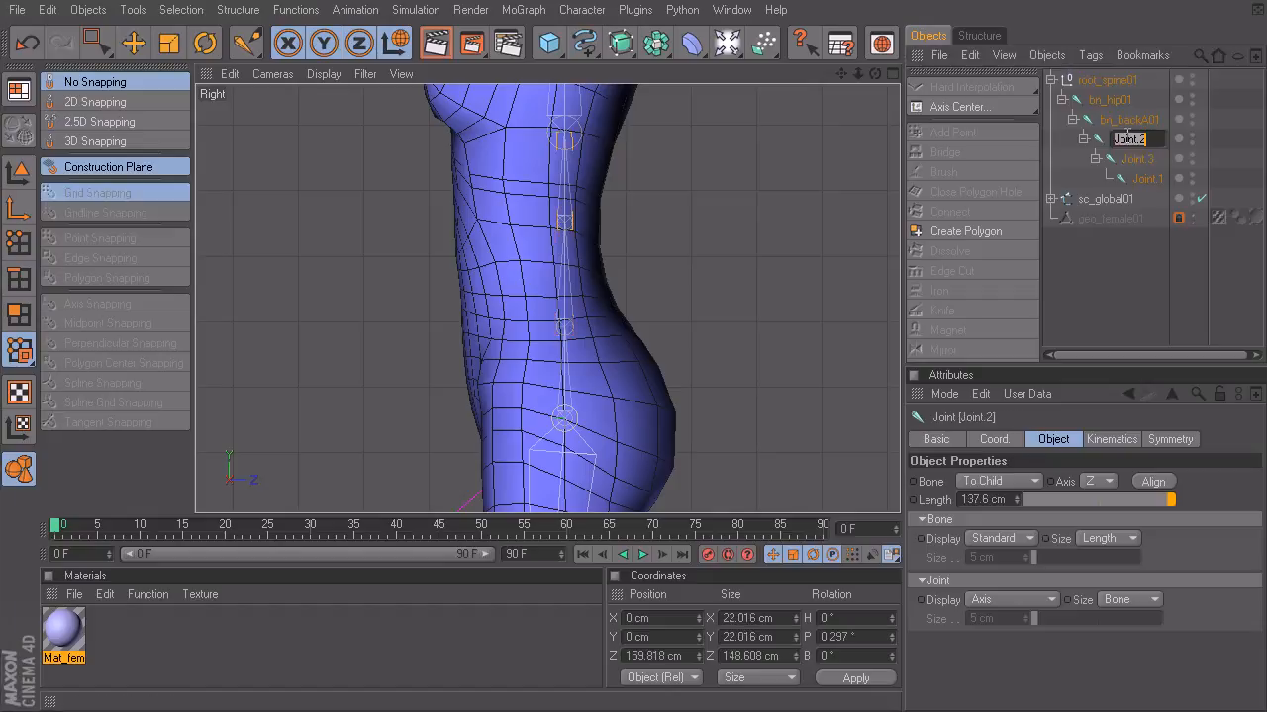
type("bn_backB01")
key("Return")
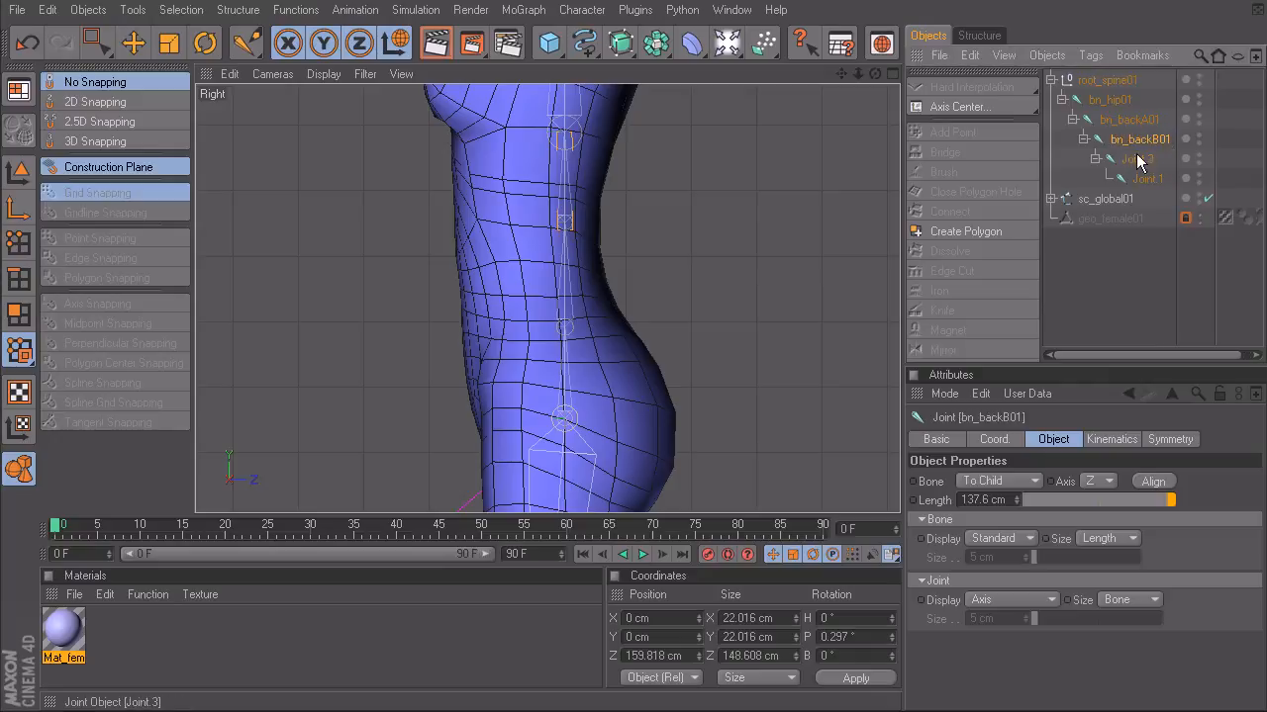
- Rename the chest joint Joint.3 as bn_chest01 and the last joint of the spine chain as be_chestEnd01
double_click(1138, 161)
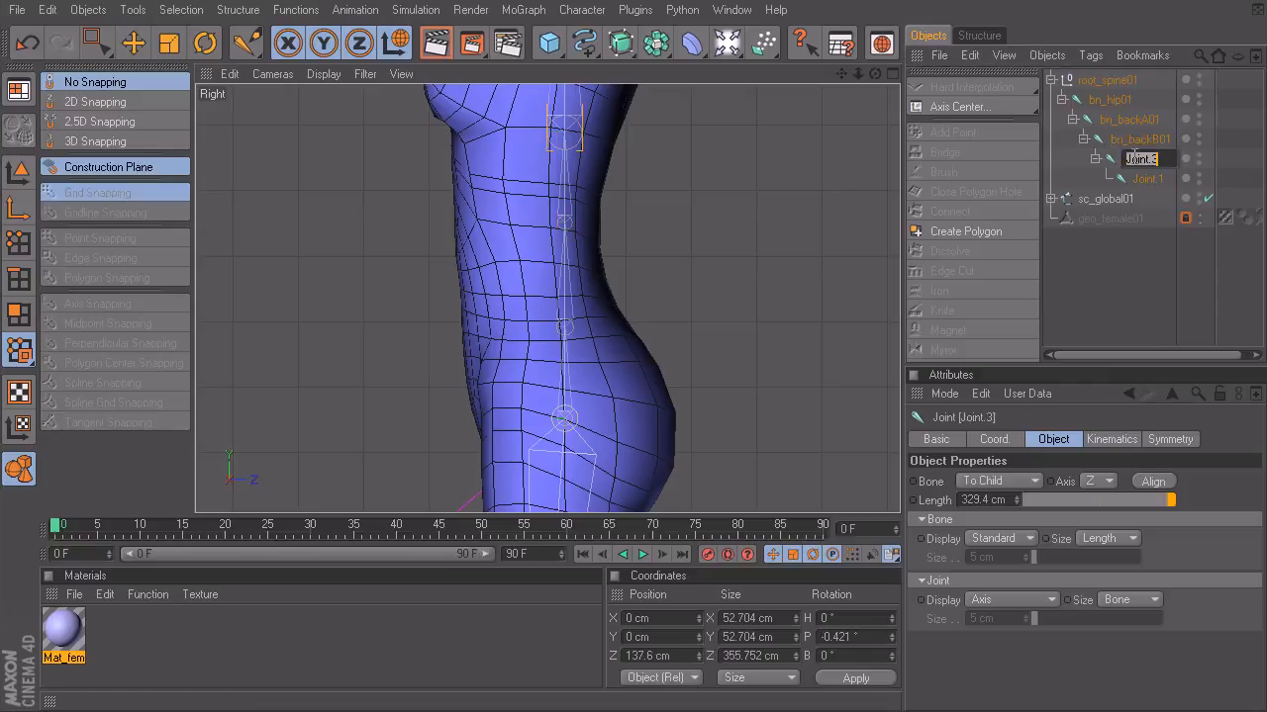
type("bn_chest01")
key("Return")
left_click(1148, 180)
double_click(1148, 180)
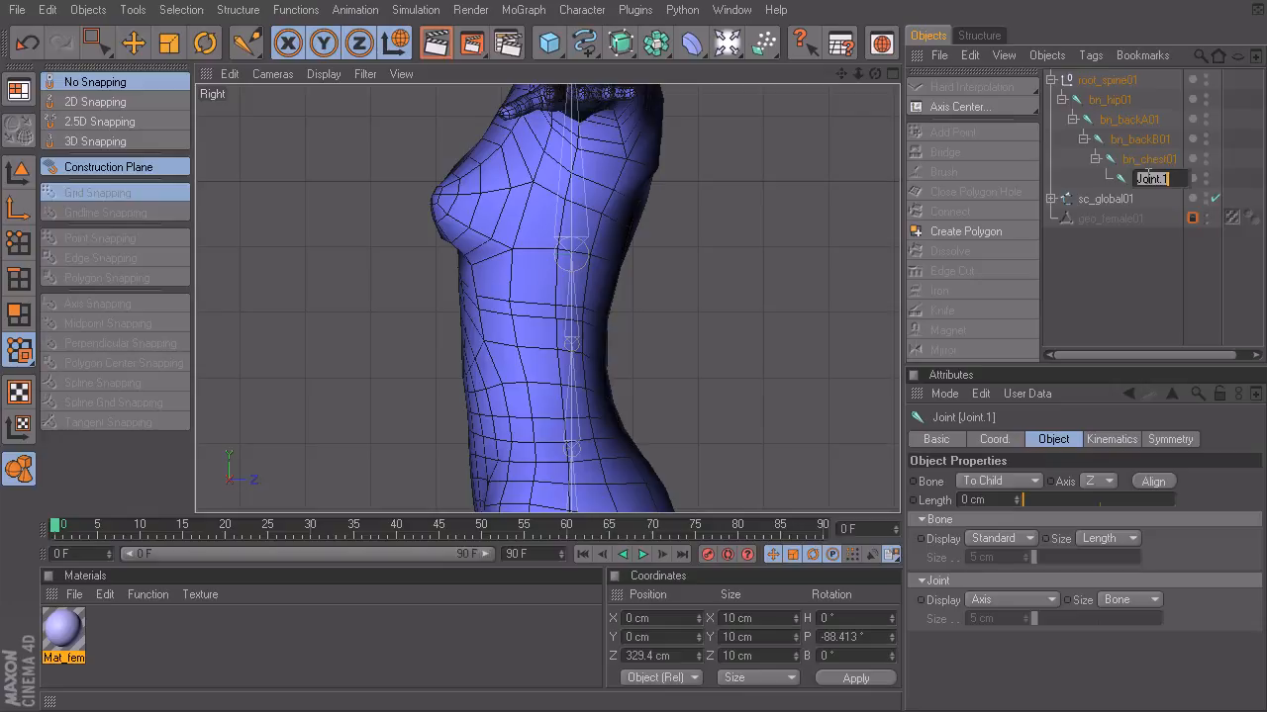
type("bn")
type("_chestEnd")
type("01")
key("Return")
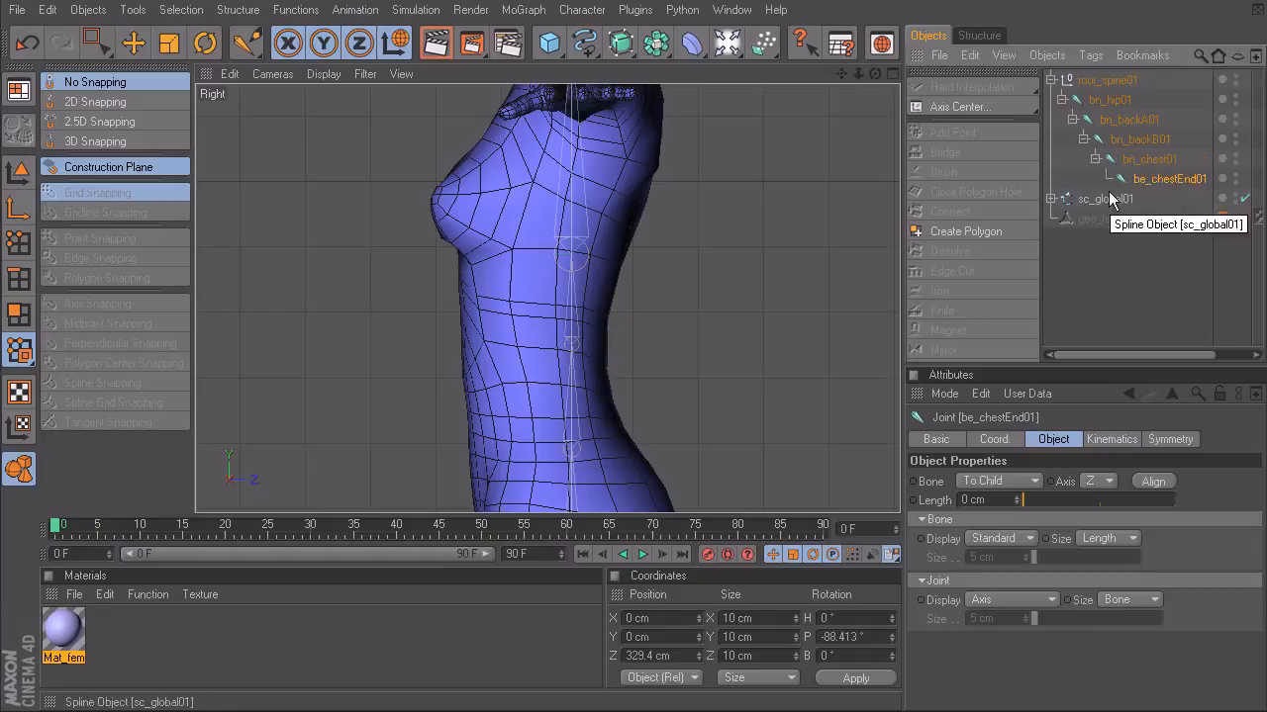
- Switch from the Joint Tool to the Move tool with the pelvis end of the spine chain in view
mouse_move(585, 235)
middle_mouse_down("alt")
mouse_move(573, 328)
mouse_move(581, 216)
middle_mouse_up("alt")
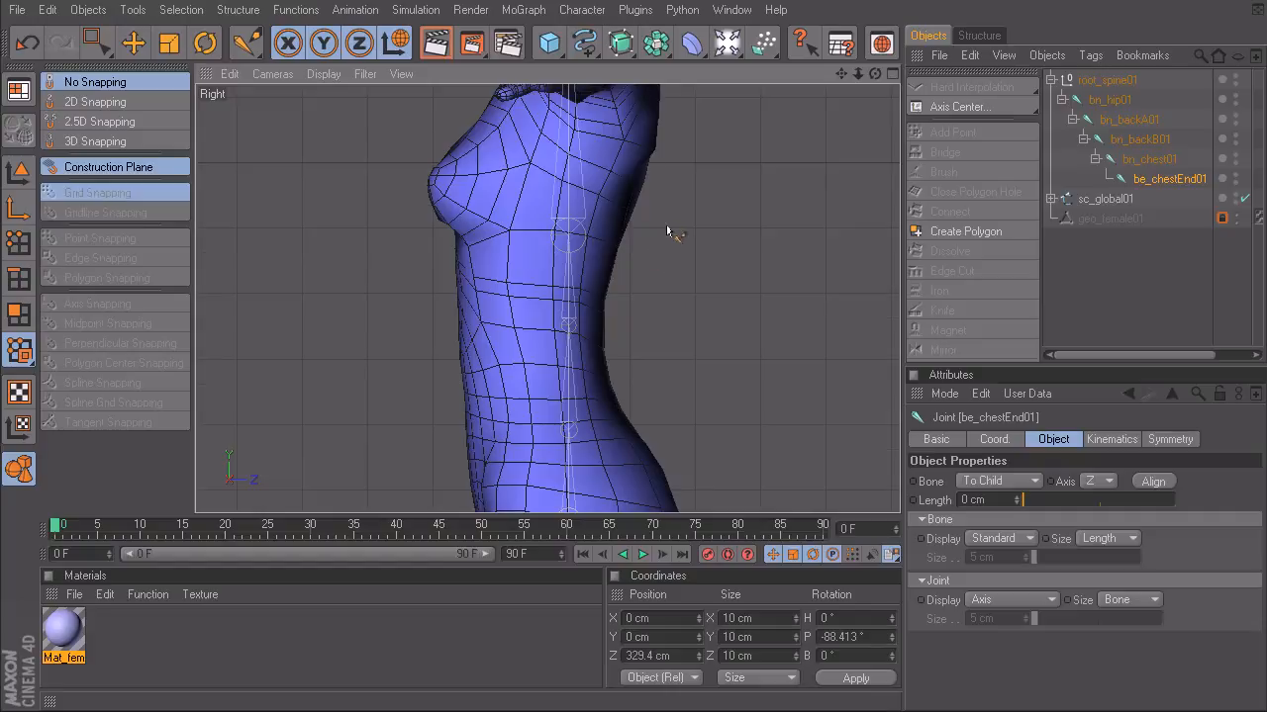
key("e")
middle_click_drag(599, 198, 679, 340, "alt")
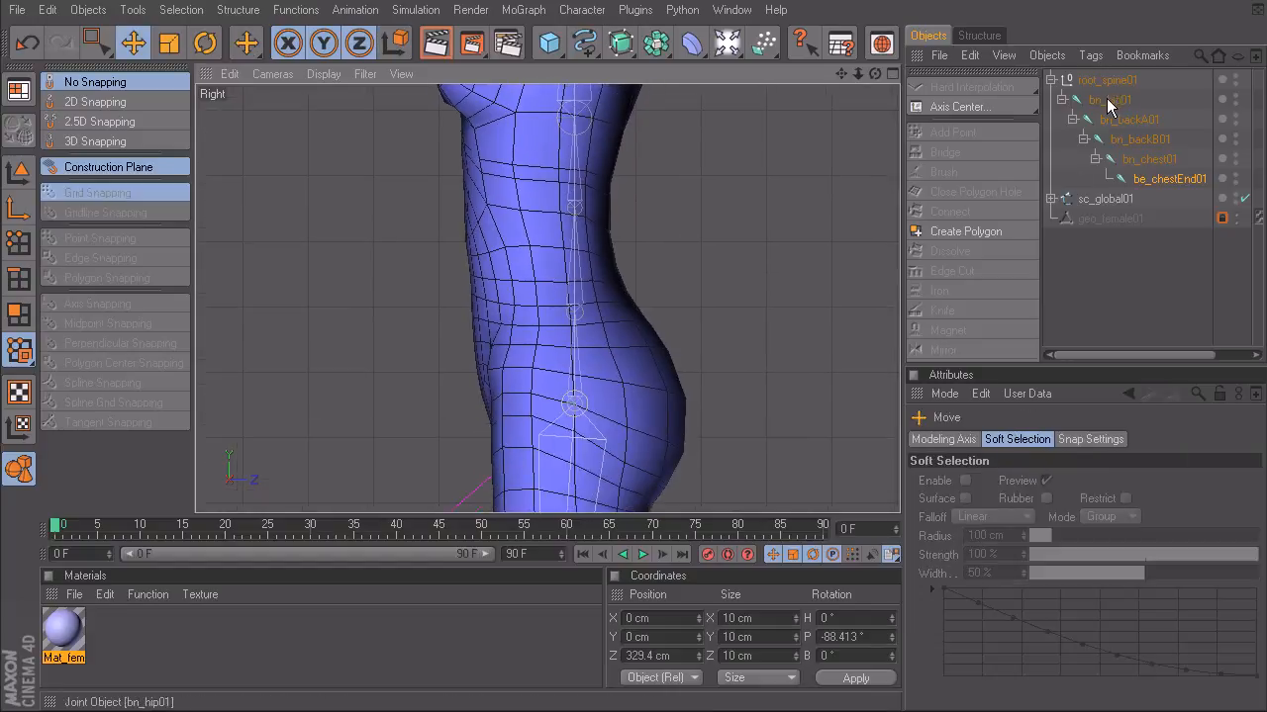